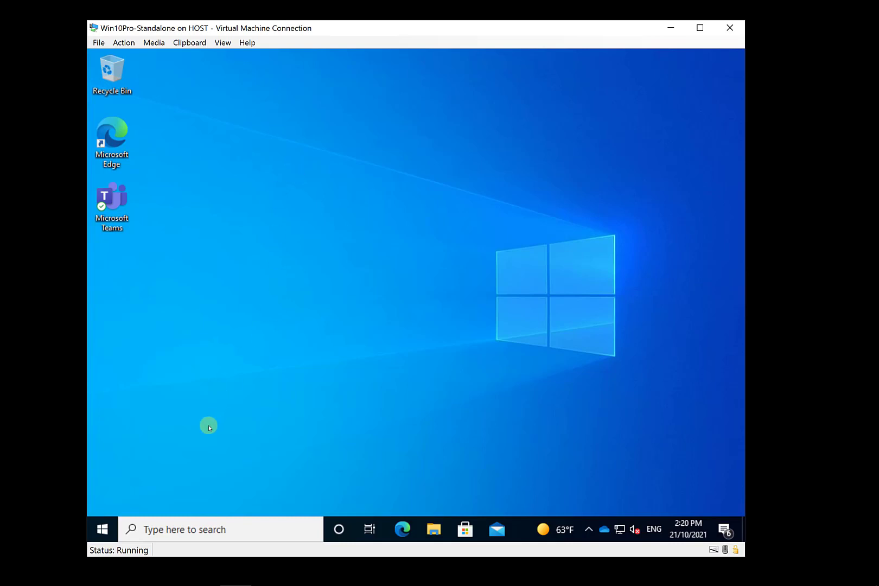
Check the work or school account connections in Windows Settings, then close Settings
{"action": "left_click", "coordinate": [102, 530]}
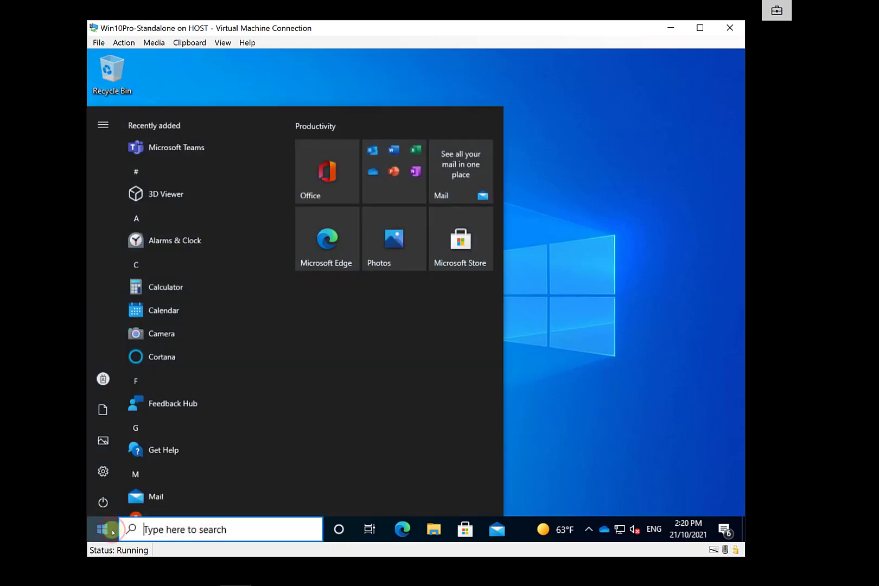
{"action": "left_click", "coordinate": [103, 377]}
{"action": "left_click", "coordinate": [173, 279]}
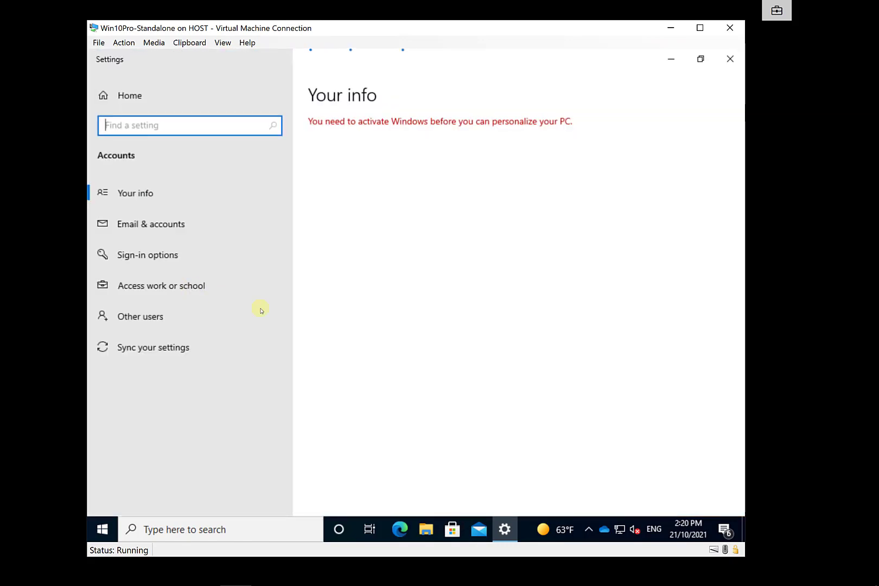
{"action": "left_click", "coordinate": [197, 297]}
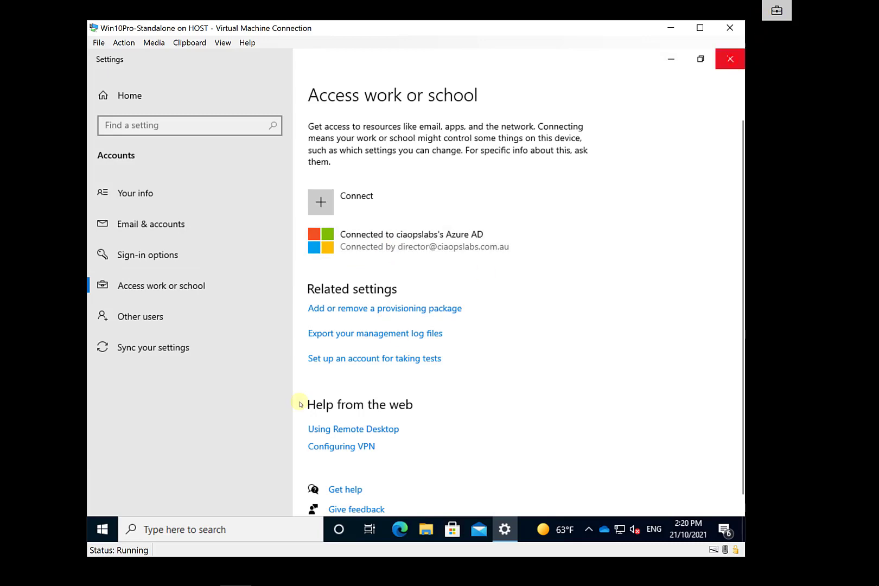
{"action": "left_click", "coordinate": [730, 58]}
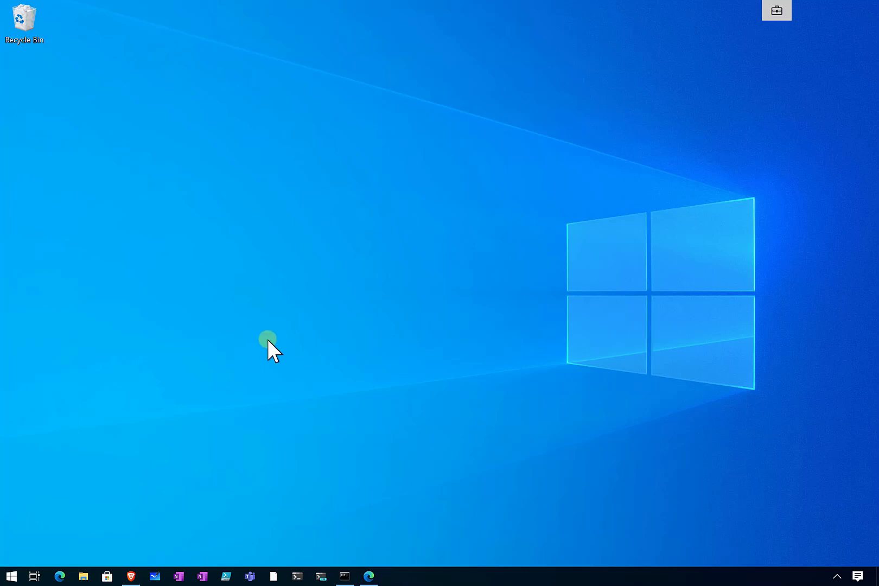
On Adobe's distribution page choose Windows 10, English and Reader DC 2021.007.20099, then view the Prep Tool repository
{"action": "left_click", "coordinate": [368, 576]}
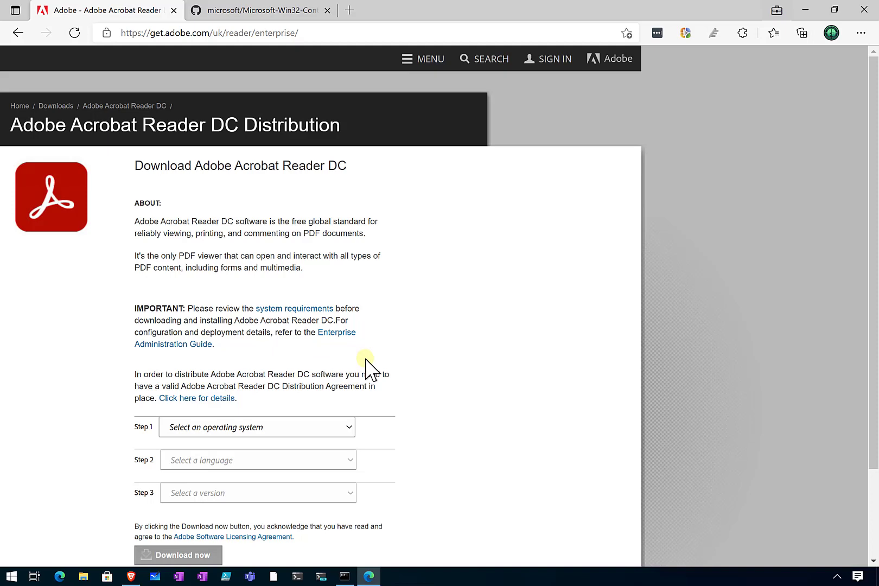
{"action": "scroll", "coordinate": [368, 369], "scroll_direction": "down", "scroll_amount": 2}
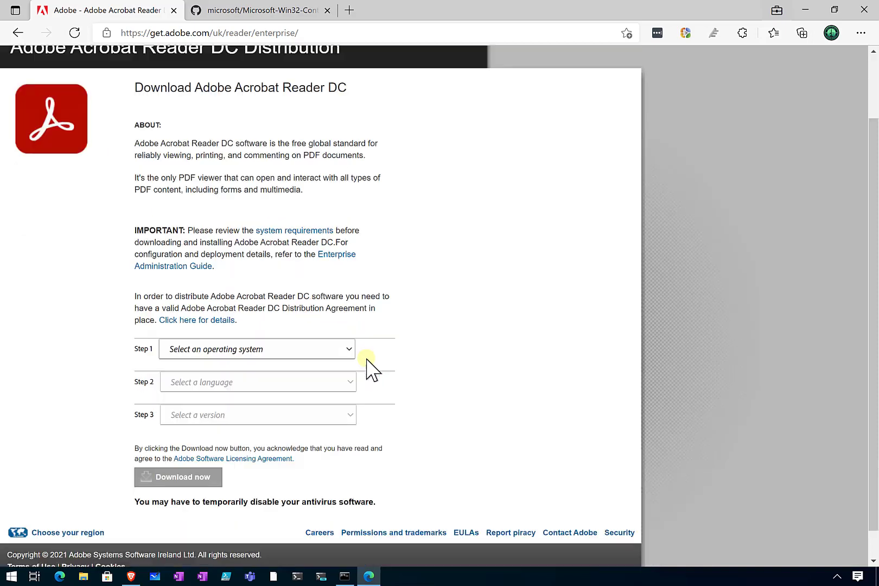
{"action": "left_click", "coordinate": [339, 345]}
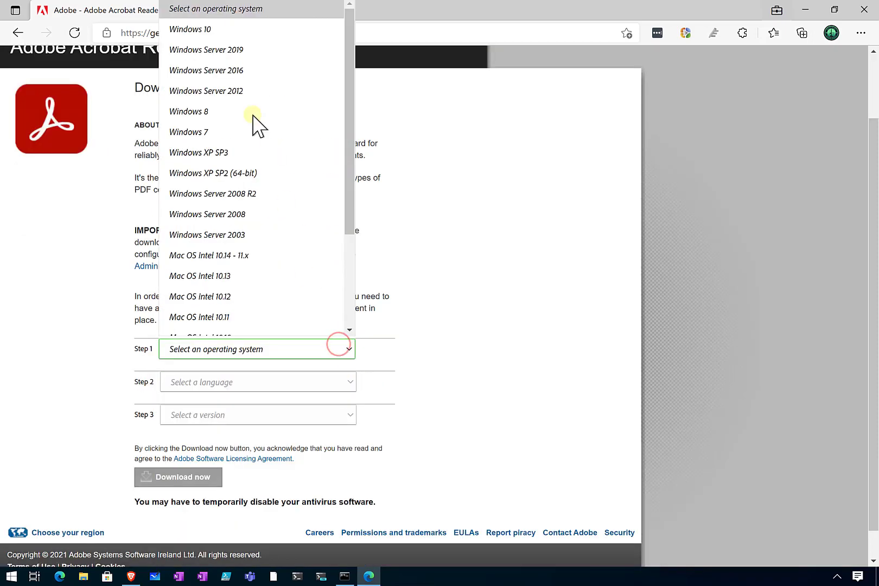
{"action": "left_click", "coordinate": [214, 31]}
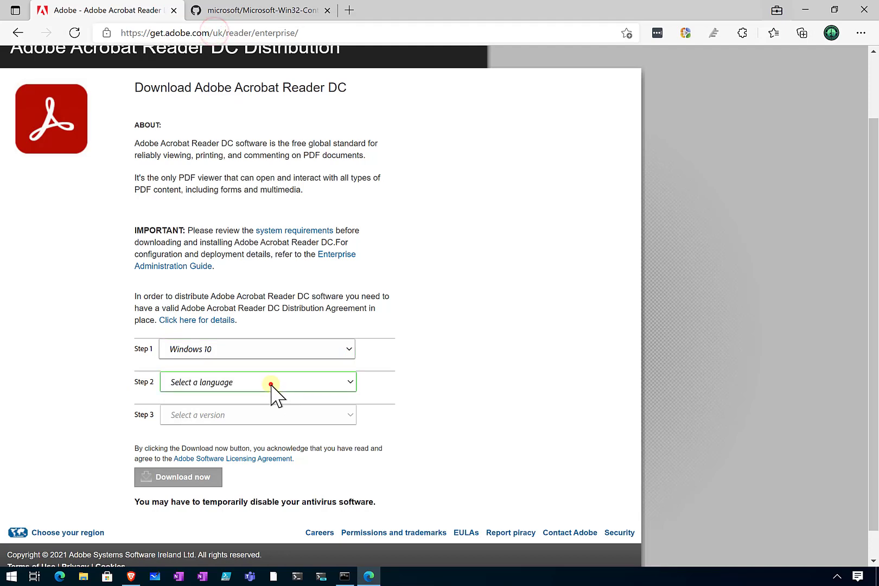
{"action": "left_click", "coordinate": [273, 387]}
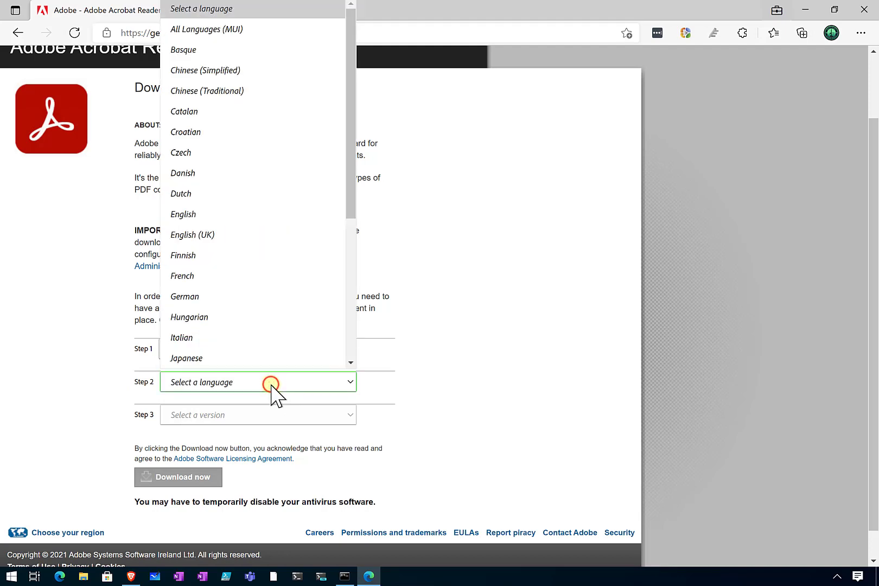
{"action": "left_click", "coordinate": [199, 215]}
{"action": "left_click", "coordinate": [261, 419]}
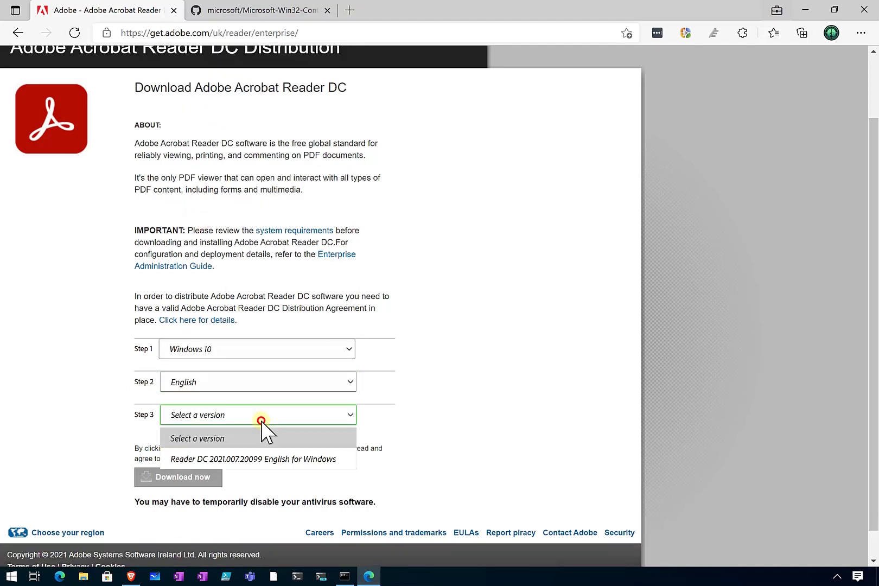
{"action": "left_click", "coordinate": [230, 464]}
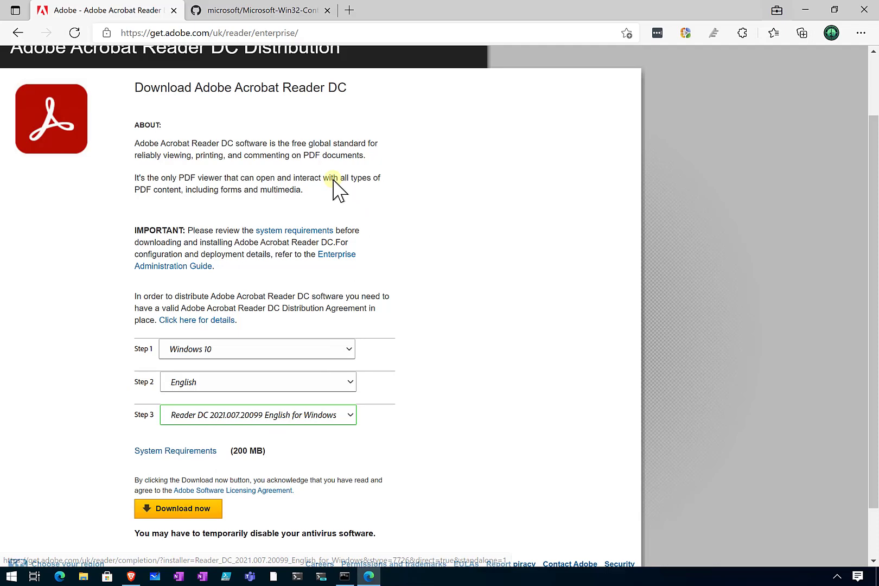
{"action": "left_click", "coordinate": [268, 16]}
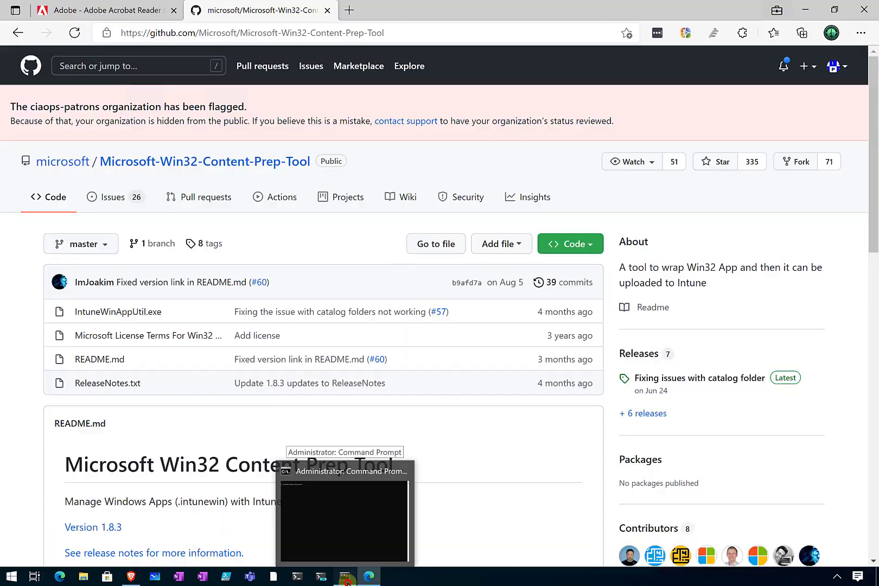
List C:\downloads\Intune with dir and paste the IntuneWinAppUtil.exe -c -s -o packaging command
{"action": "left_click", "coordinate": [348, 582]}
{"action": "type", "text": "dir"}
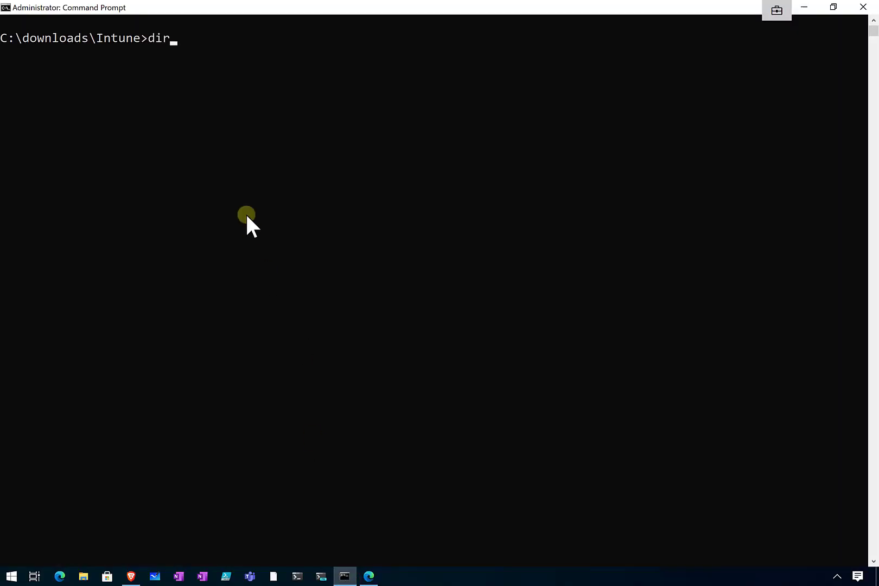
{"action": "key", "text": "Return"}
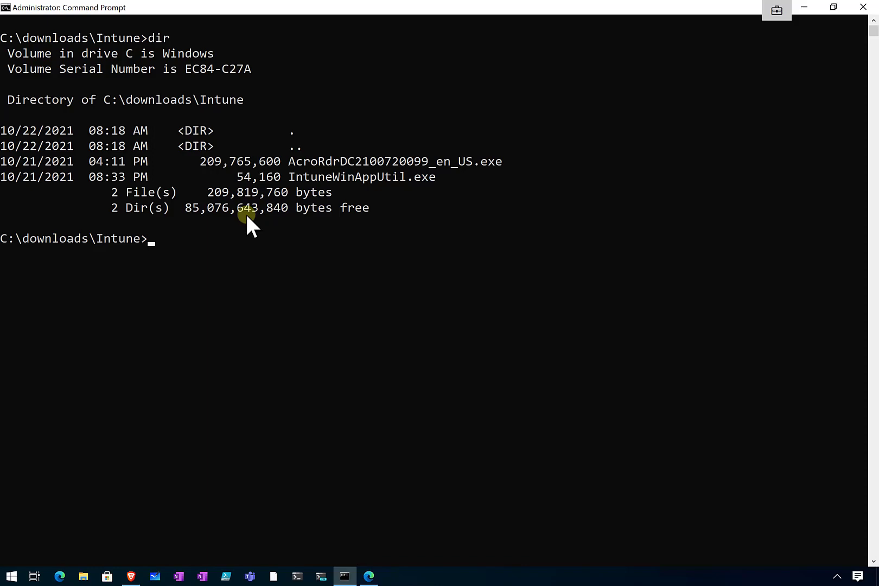
{"action": "type", "text": "dir"}
{"action": "key", "text": "BackSpace"}
{"action": "key", "text": "BackSpace"}
{"action": "key", "text": "BackSpace"}
{"action": "key", "text": "ctrl+v"}
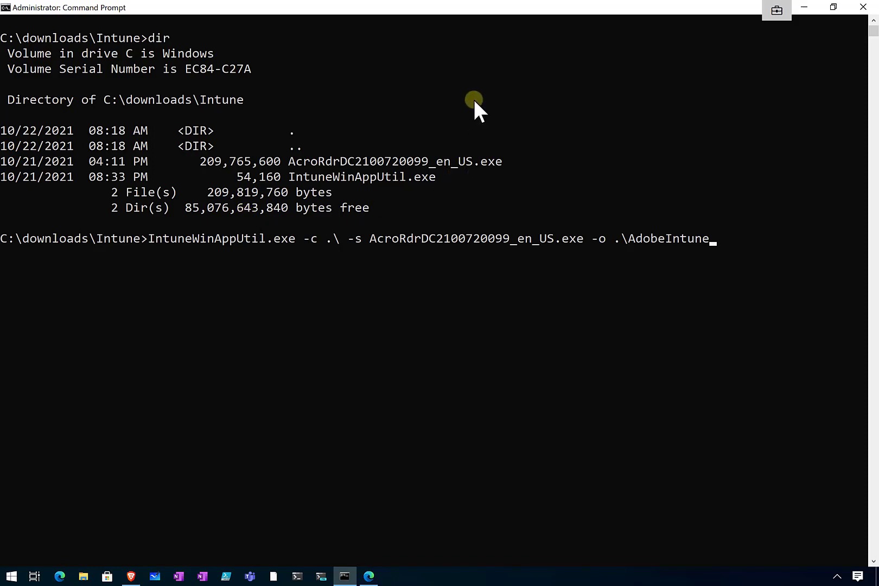
Run IntuneWinAppUtil and answer y to create the AdobeIntune output folder
{"action": "key", "text": "Return"}
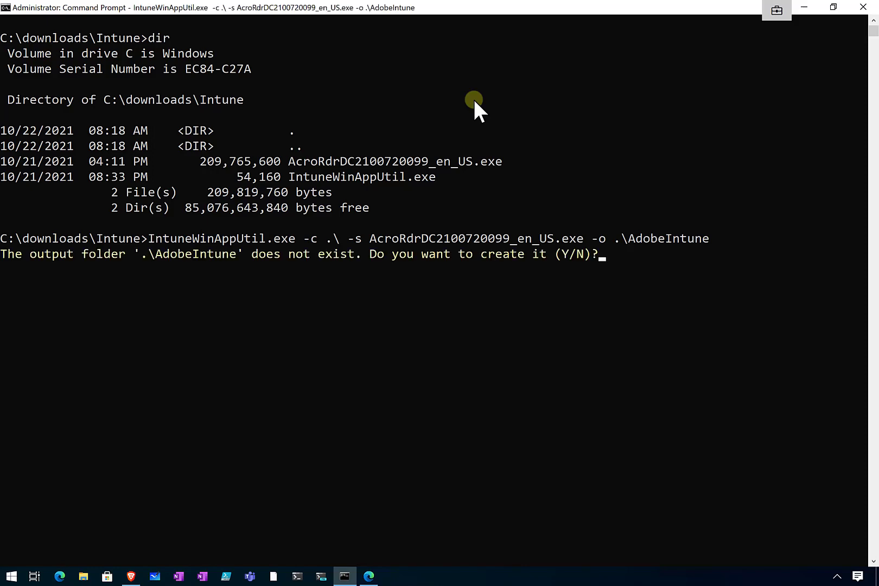
{"action": "type", "text": "y"}
{"action": "key", "text": "Return"}
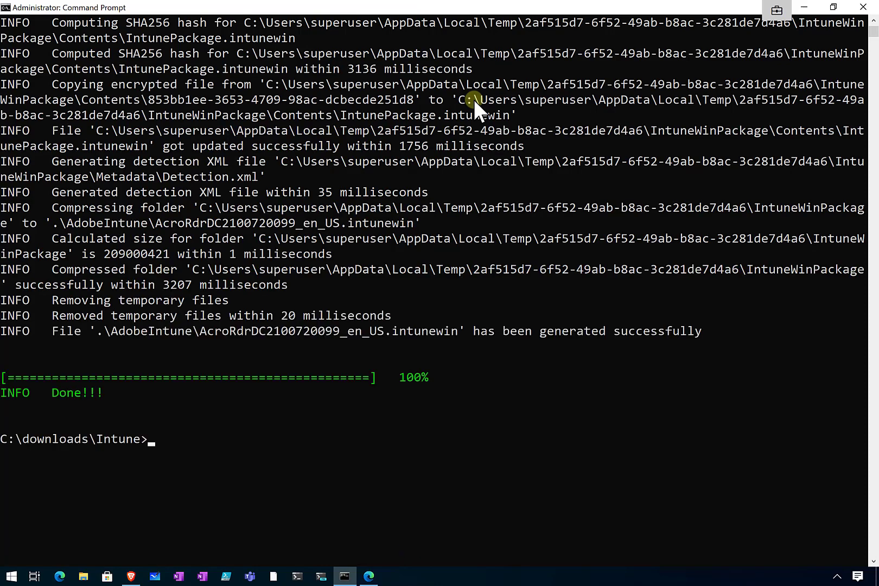
List the folder, cd into AdobeIntune and confirm the 209,000,827-byte .intunewin file is there
{"action": "type", "text": "dir"}
{"action": "key", "text": "Return"}
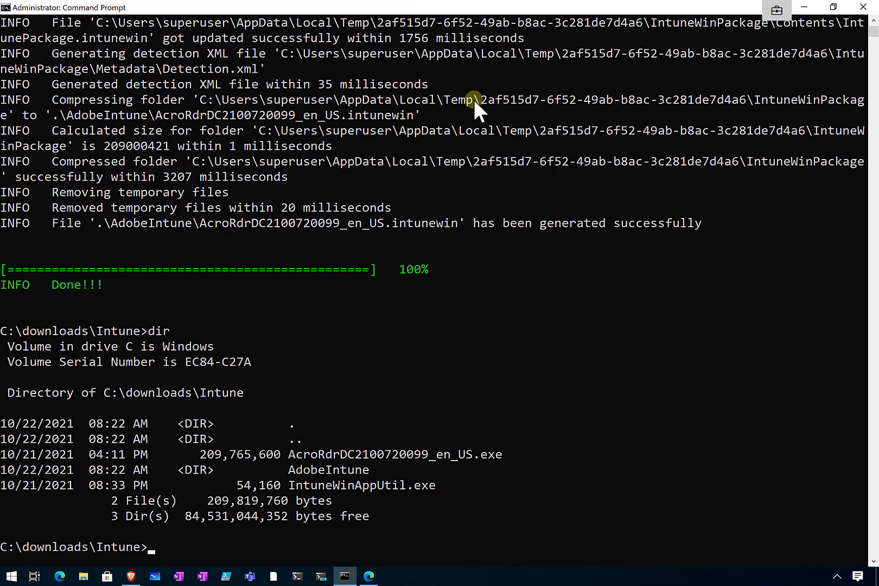
{"action": "type", "text": "cd ado"}
{"action": "key", "text": "Tab"}
{"action": "key", "text": "Return"}
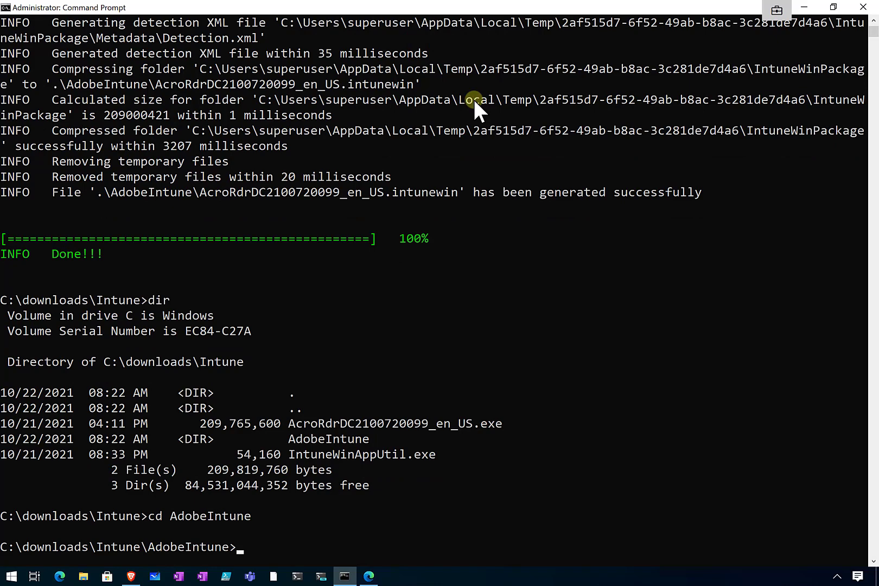
{"action": "type", "text": "dir"}
{"action": "key", "text": "Return"}
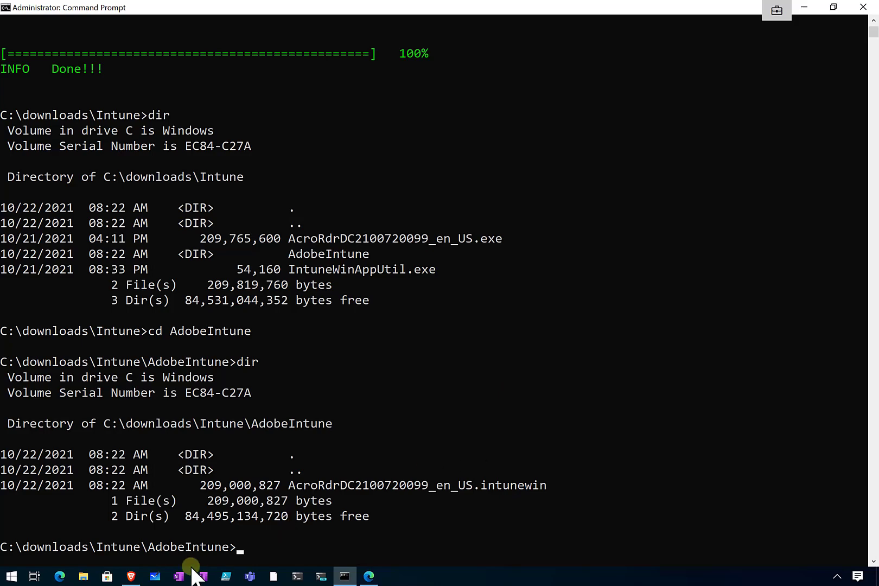
From Apps > All apps, add a new app with app type Windows app (Win32)
{"action": "left_click", "coordinate": [131, 577]}
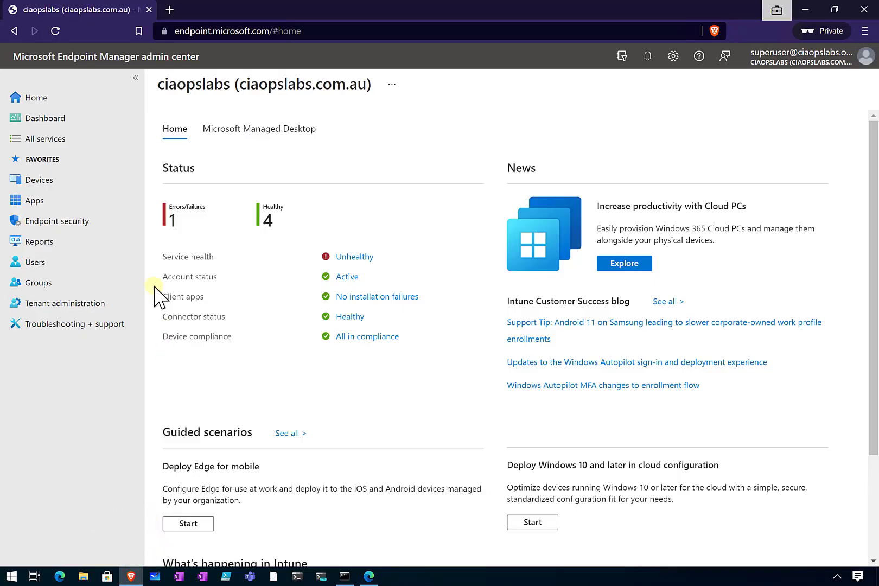
{"action": "left_click", "coordinate": [33, 201]}
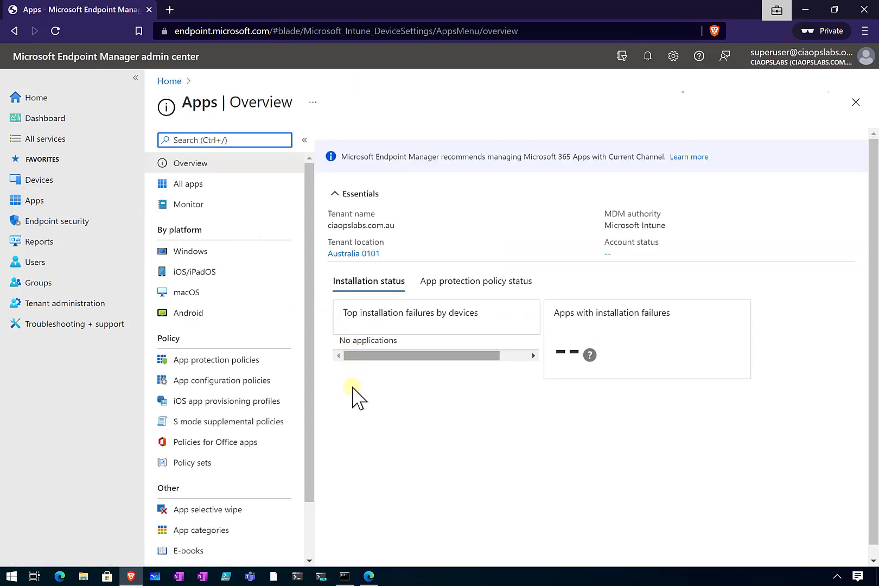
{"action": "left_click", "coordinate": [194, 186]}
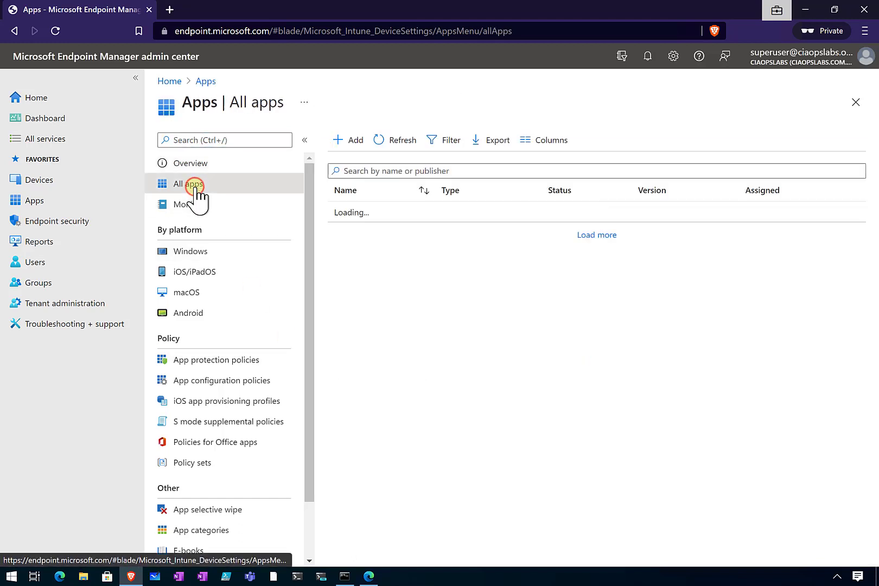
{"action": "left_click", "coordinate": [340, 142]}
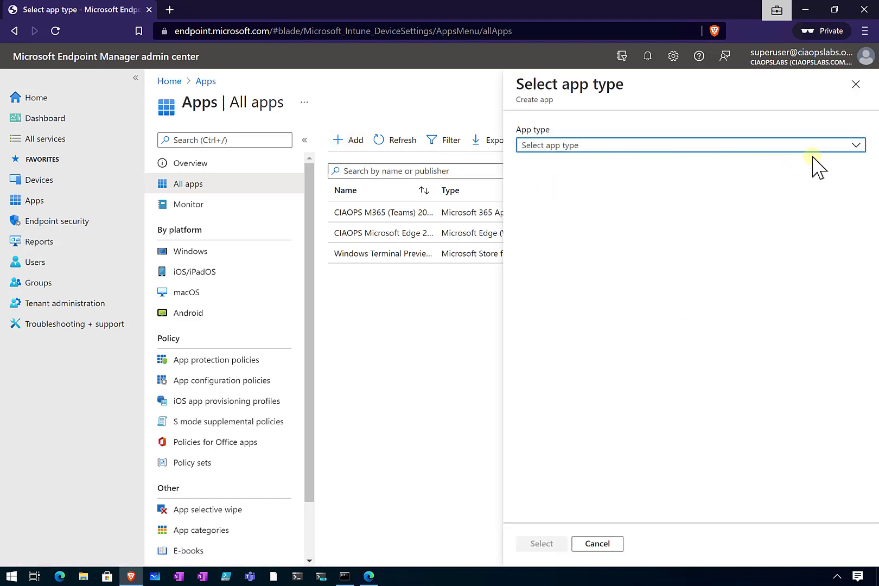
{"action": "left_click", "coordinate": [856, 145]}
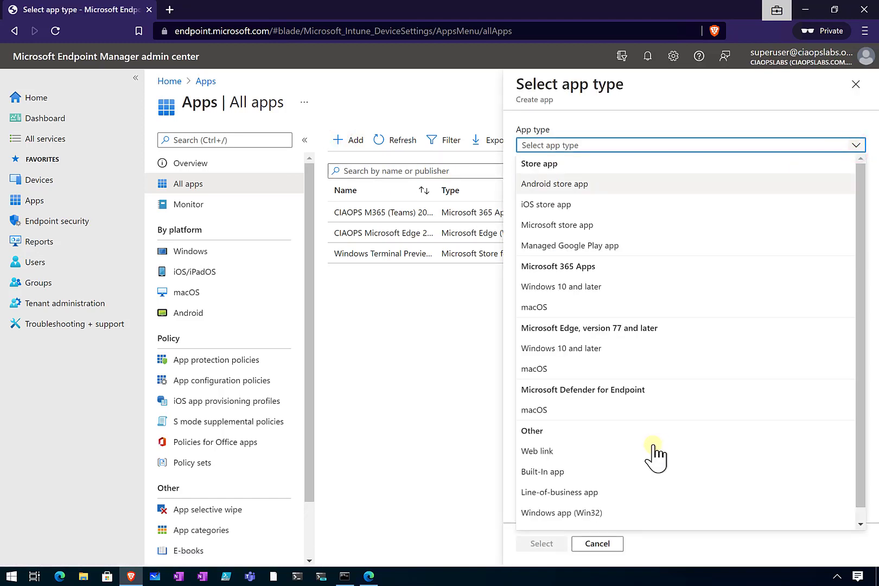
{"action": "left_click", "coordinate": [623, 516]}
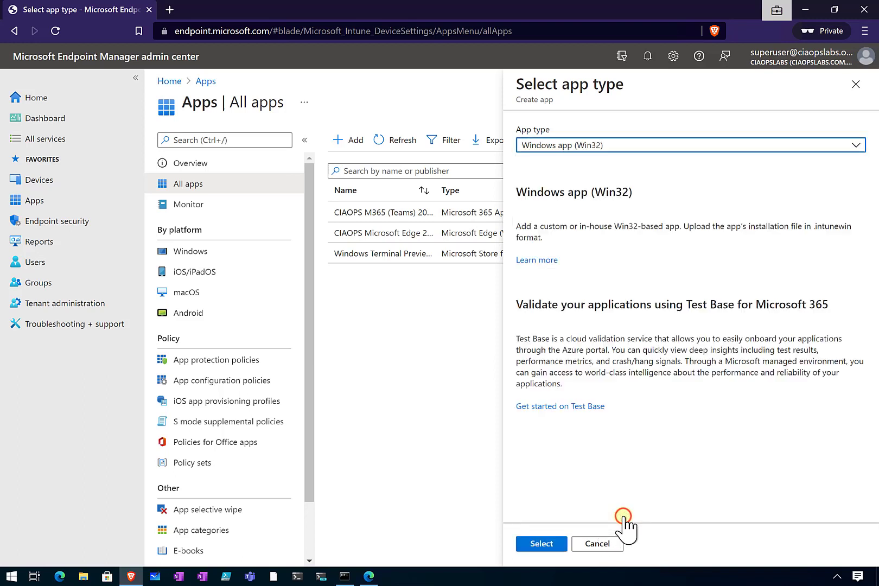
{"action": "left_click", "coordinate": [547, 544]}
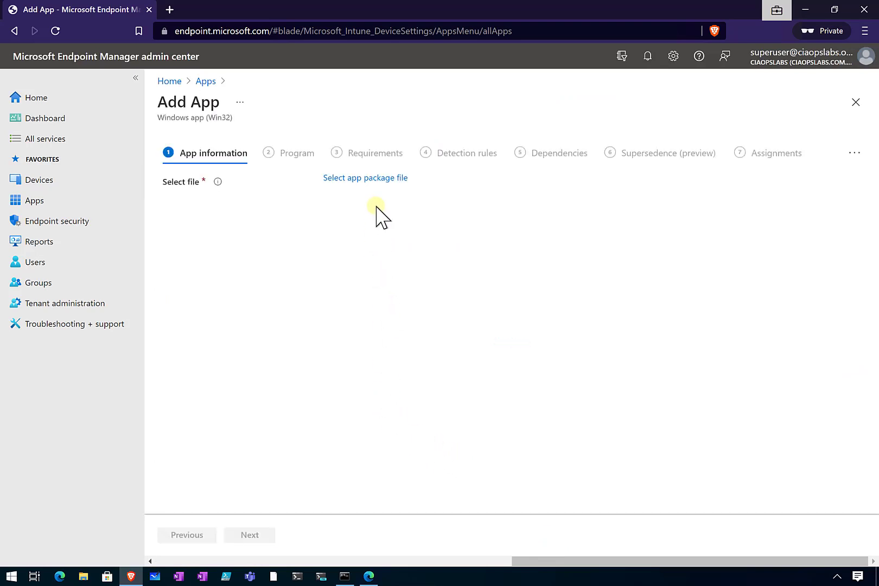
{"action": "left_click", "coordinate": [371, 179]}
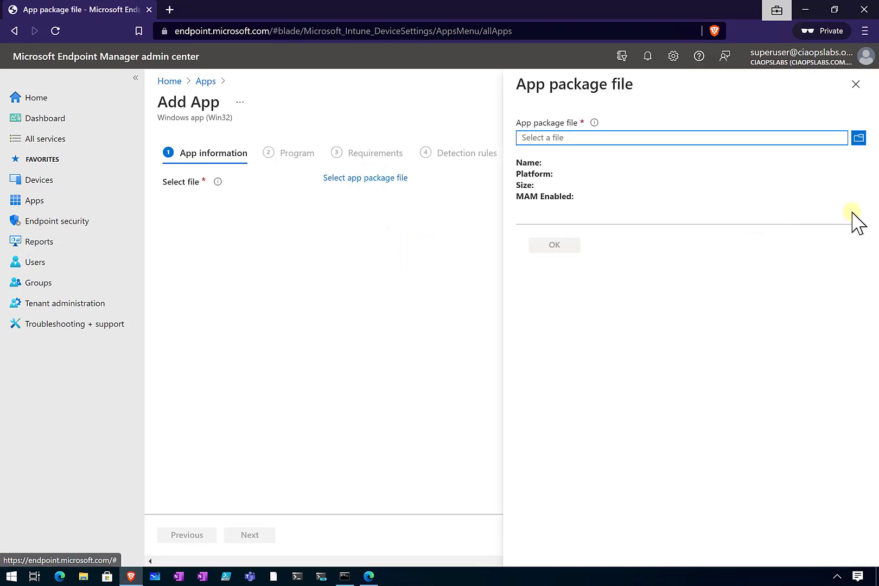
{"action": "left_click", "coordinate": [858, 139]}
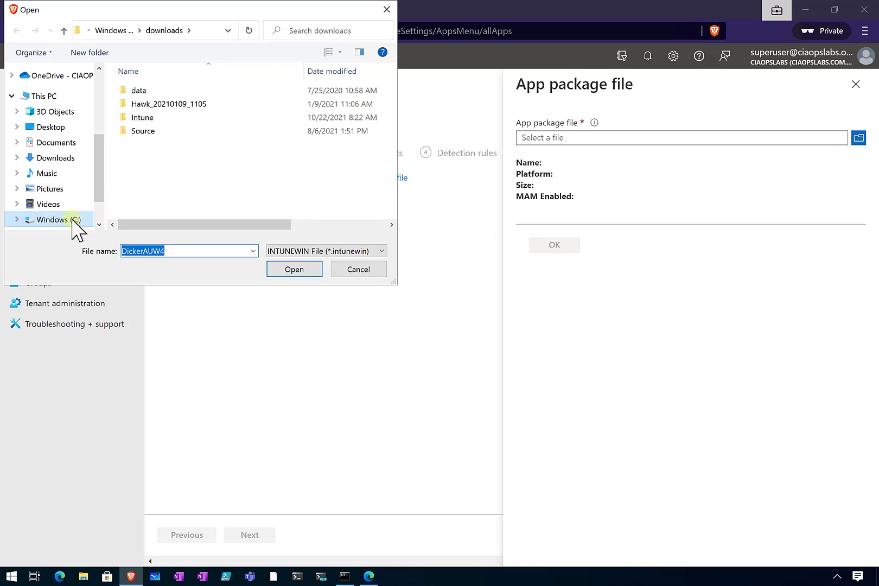
{"action": "double_click", "coordinate": [143, 117]}
{"action": "double_click", "coordinate": [158, 91]}
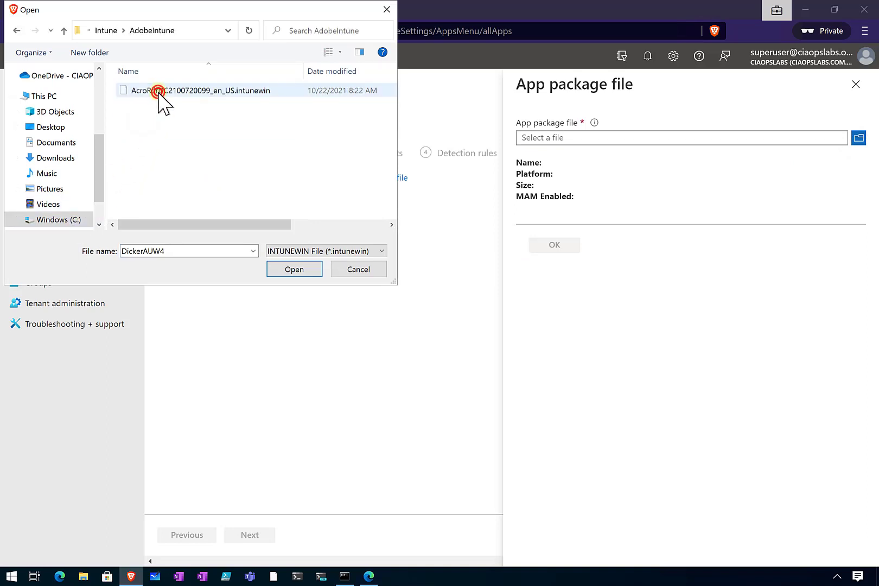
{"action": "left_click", "coordinate": [158, 91]}
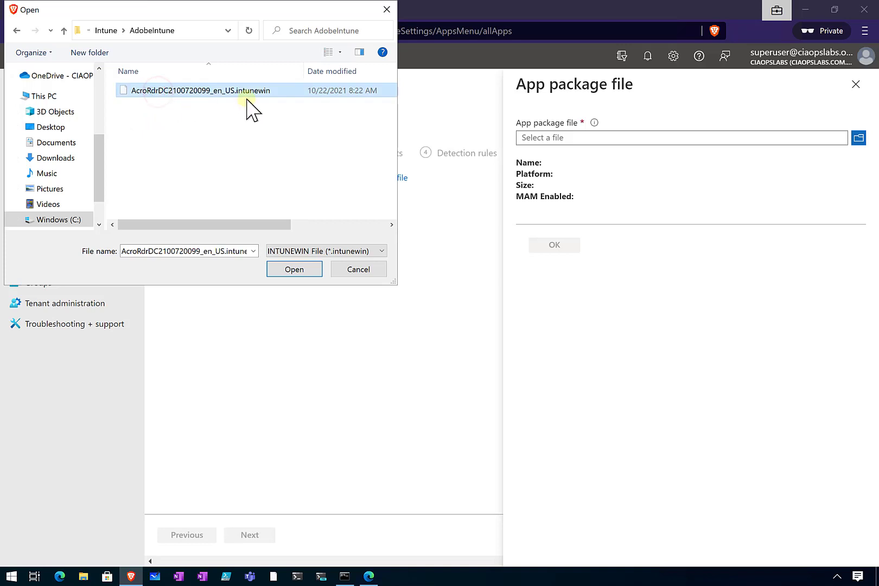
{"action": "left_click", "coordinate": [294, 270]}
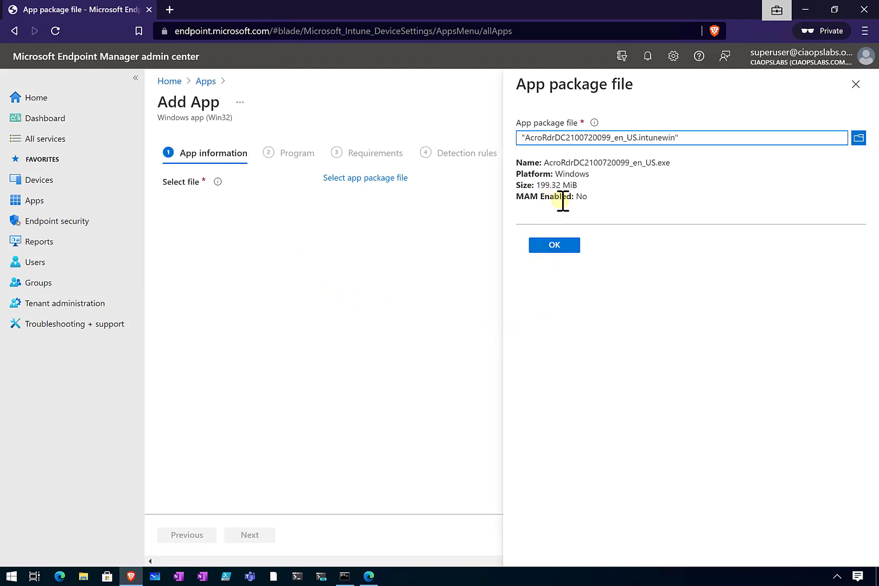
Confirm the package file and rename the app to 'Adobe Acrobat Reader'
{"action": "left_click", "coordinate": [564, 253]}
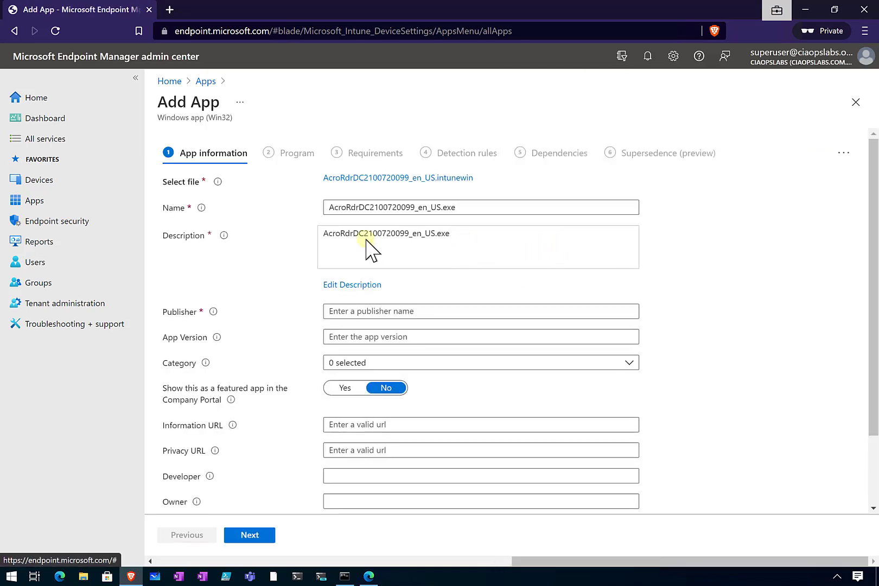
{"action": "left_click", "coordinate": [469, 204]}
{"action": "left_click_drag", "start_coordinate": [468, 205], "coordinate": [302, 219]}
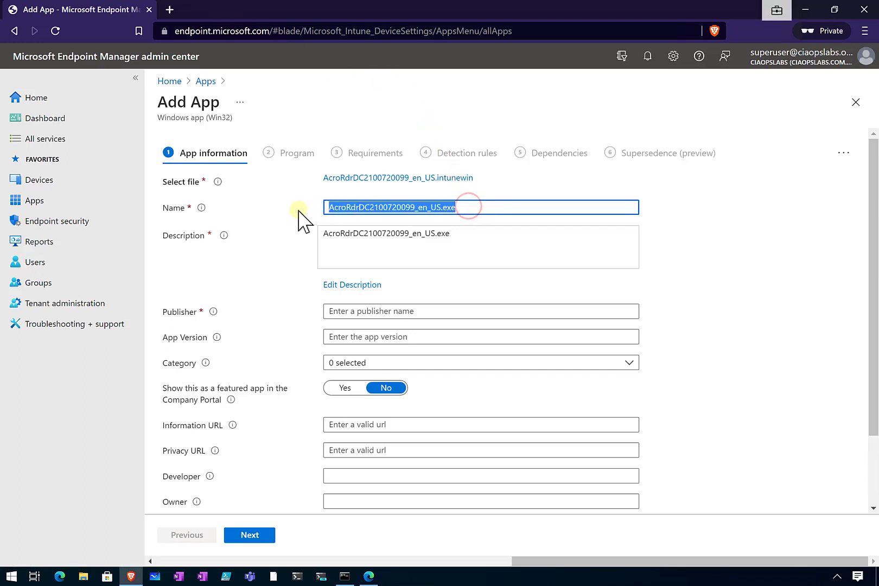
{"action": "type", "text": "Adobe Acrobat Reader"}
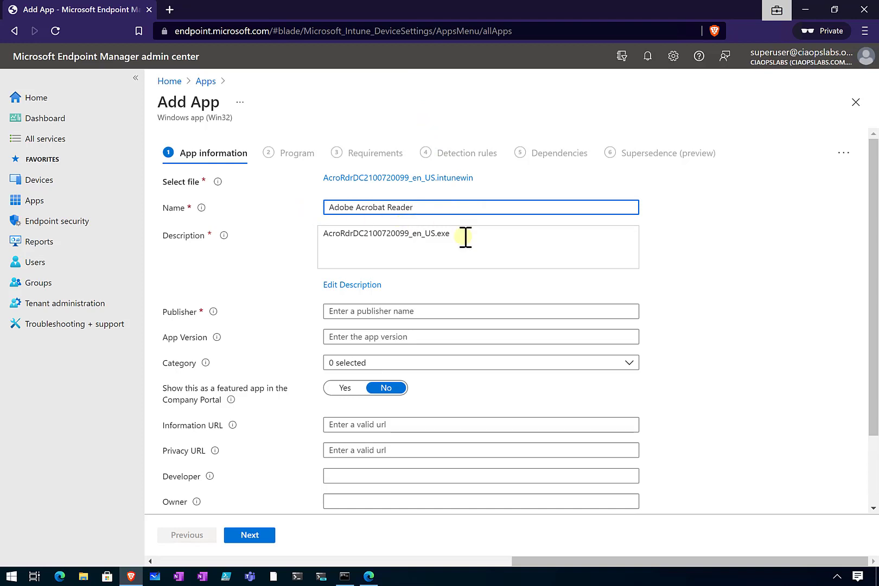
Replace the app description with 'Adobe Acrobat Reader' and save it
{"action": "left_click", "coordinate": [462, 235]}
{"action": "left_click_drag", "start_coordinate": [444, 238], "coordinate": [319, 232]}
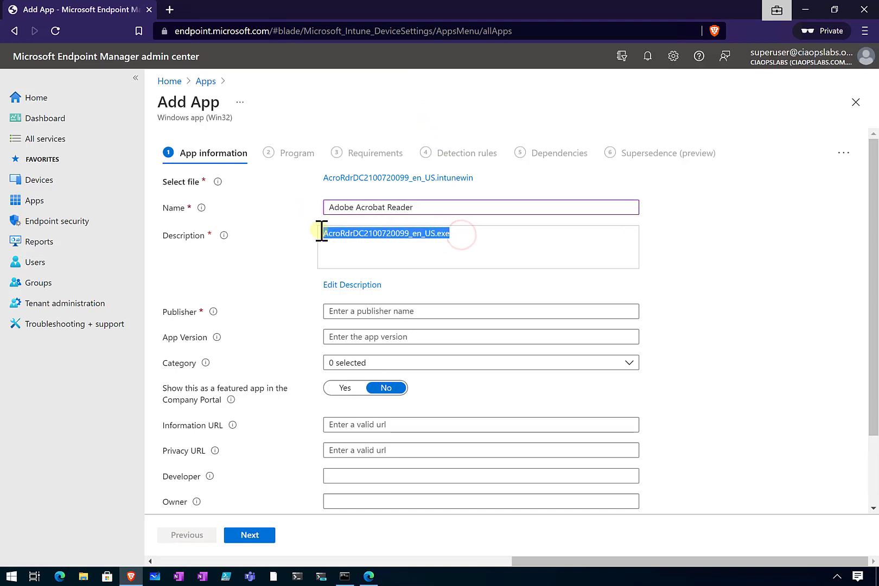
{"action": "left_click", "coordinate": [355, 284]}
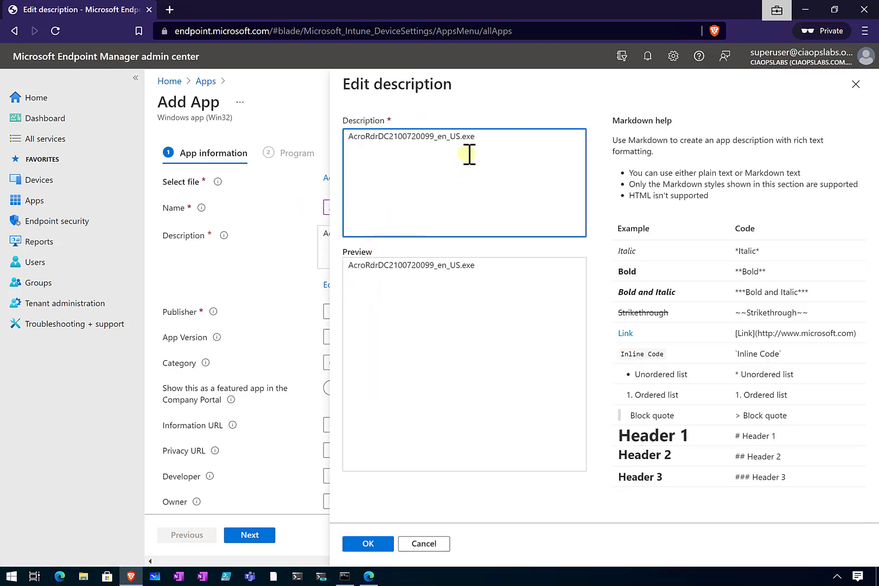
{"action": "left_click", "coordinate": [483, 139]}
{"action": "left_click_drag", "start_coordinate": [483, 139], "coordinate": [343, 137]}
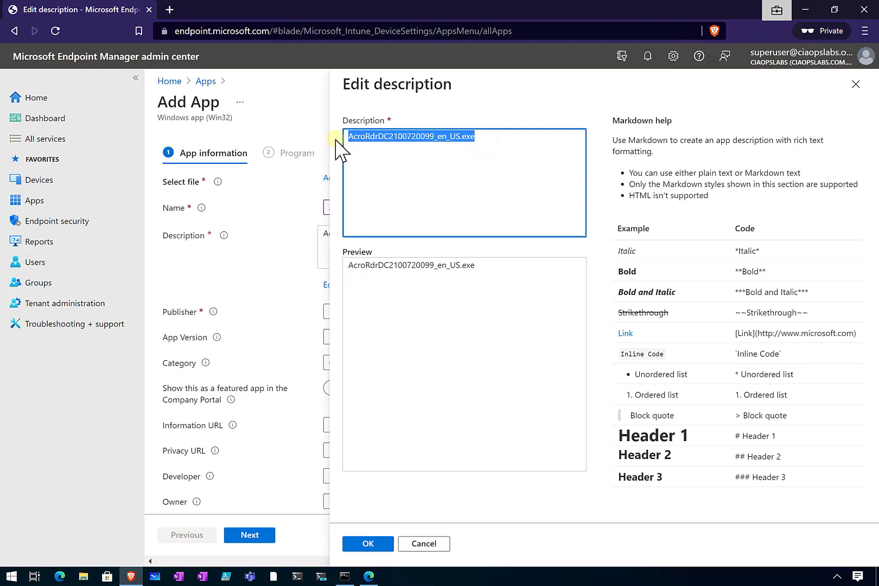
{"action": "type", "text": "Adobe Acrobat Reader"}
{"action": "left_click", "coordinate": [363, 546]}
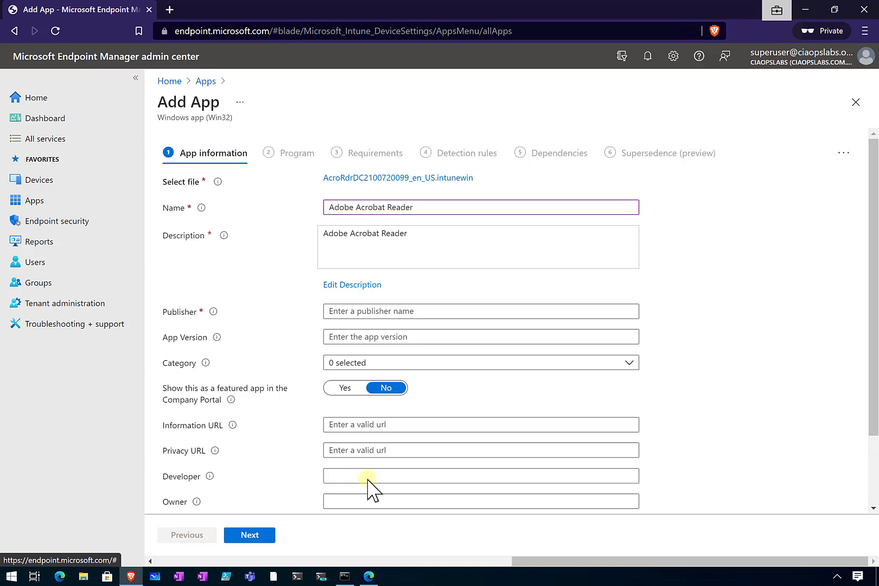
Enter 'Adobe' as the publisher
{"action": "left_click", "coordinate": [369, 308]}
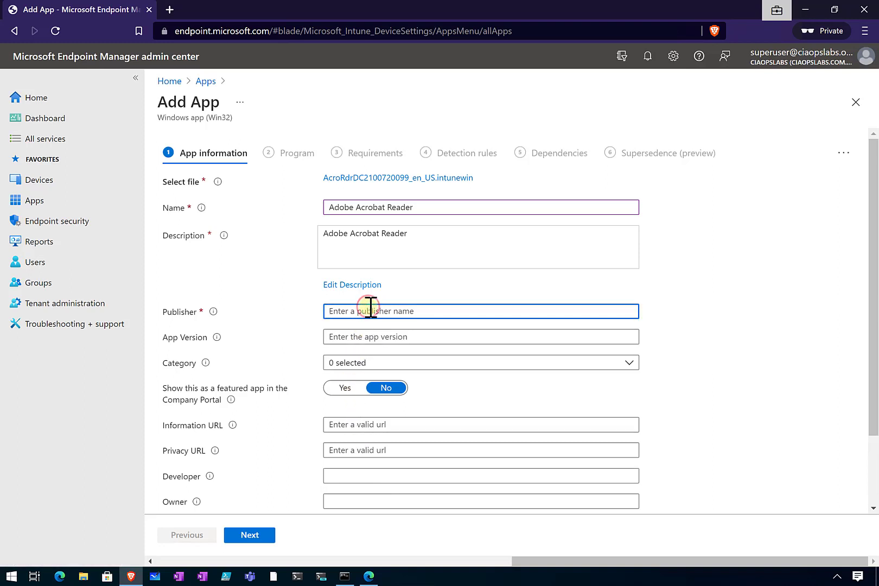
{"action": "type", "text": "Adobe"}
{"action": "key", "text": "Tab"}
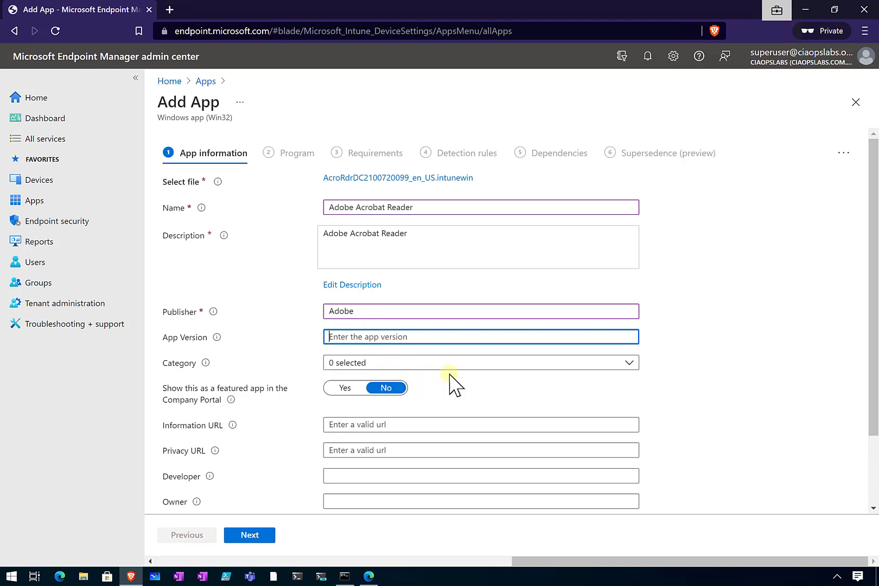
{"action": "scroll", "coordinate": [451, 382], "scroll_direction": "down", "scroll_amount": 1}
{"action": "scroll", "coordinate": [451, 382], "scroll_direction": "down", "scroll_amount": 1}
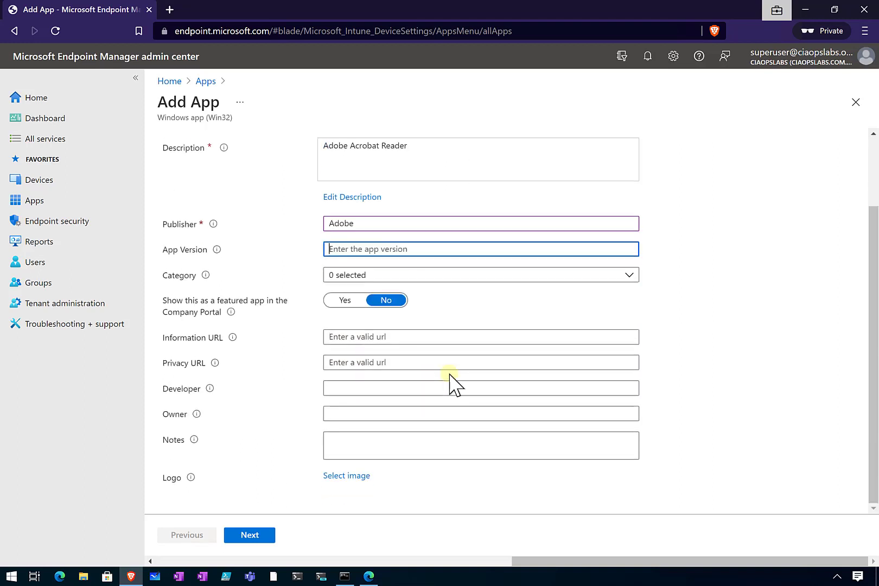
On the Program step, paste the silent /sAll install command
{"action": "left_click", "coordinate": [250, 536]}
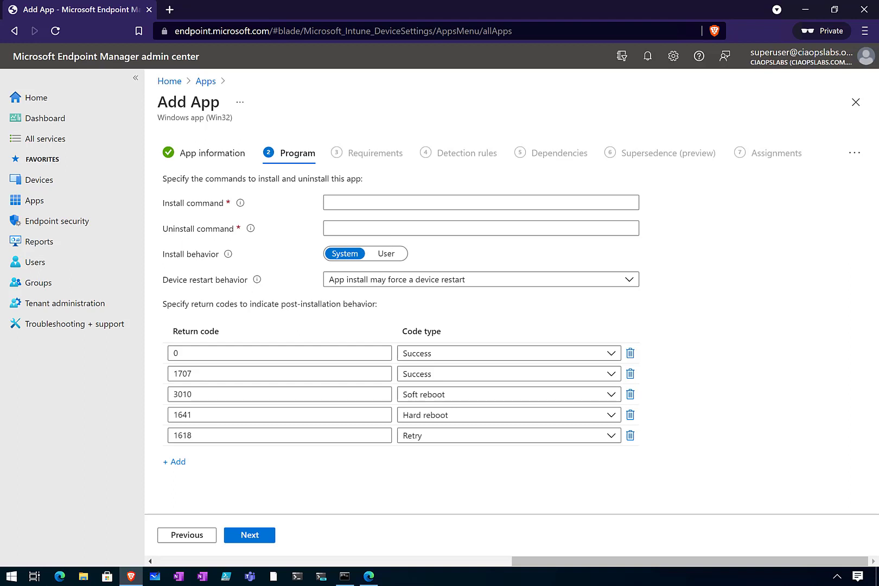
{"action": "key", "text": "ctrl+v"}
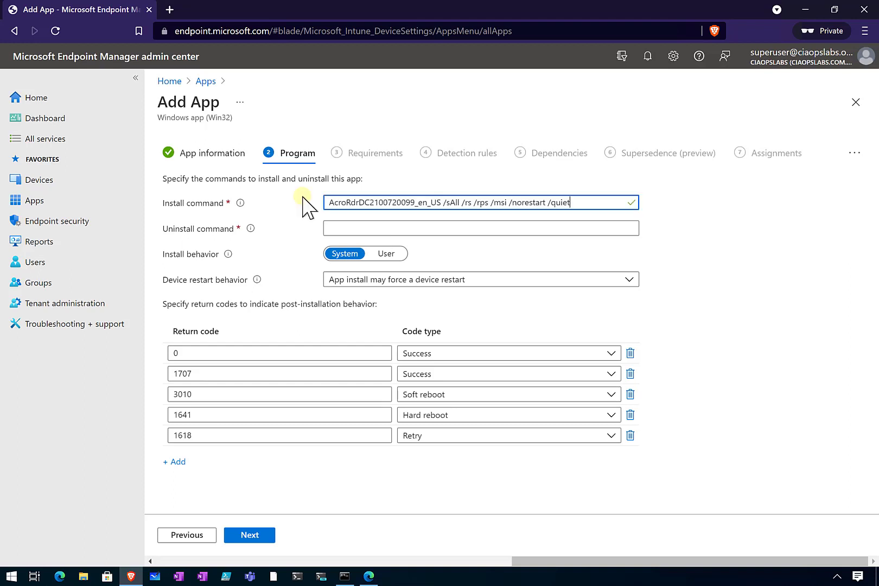
{"action": "left_click", "coordinate": [336, 228]}
Set the uninstall command to 'msiexec /x {GUID} /q', replacing a wrong paste
{"action": "left_click", "coordinate": [348, 229]}
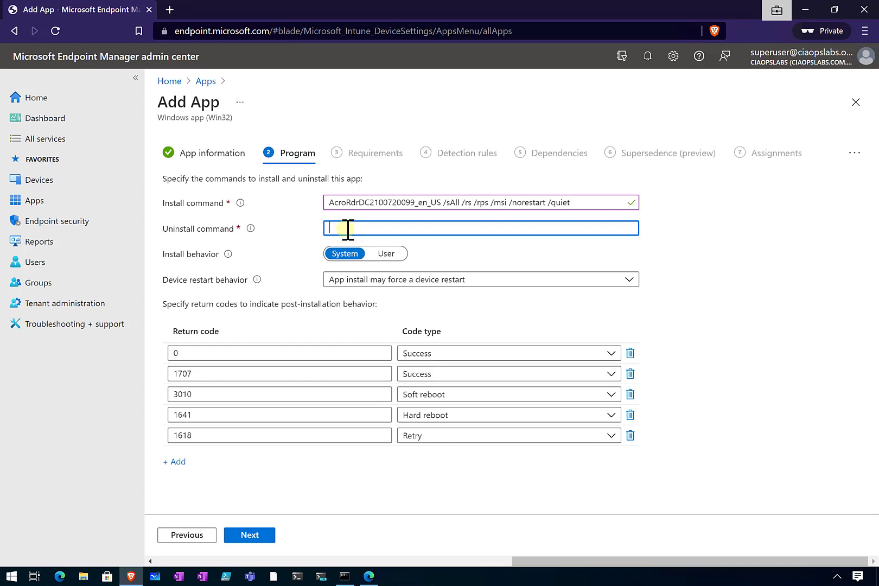
{"action": "key", "text": "ctrl+v"}
{"action": "key", "text": "ctrl+a"}
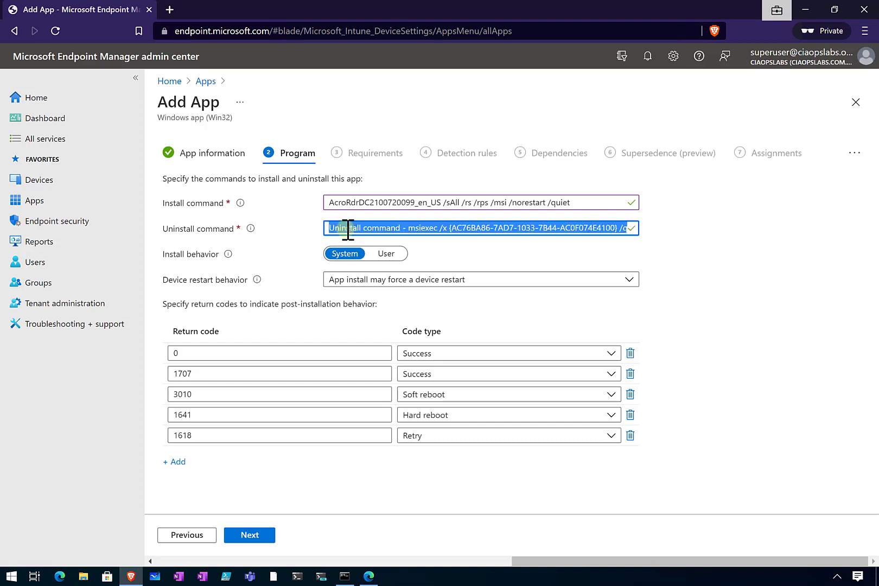
{"action": "key", "text": "BackSpace"}
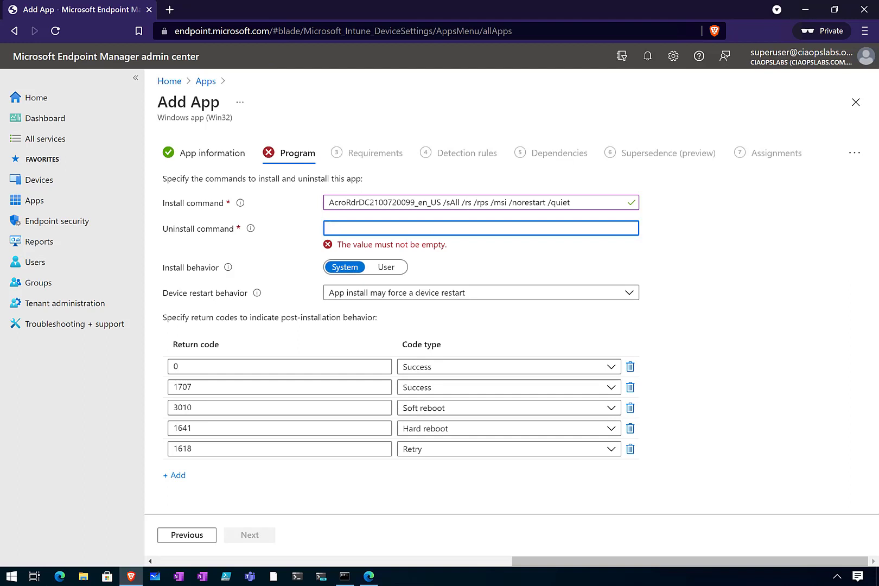
{"action": "left_click", "coordinate": [336, 227]}
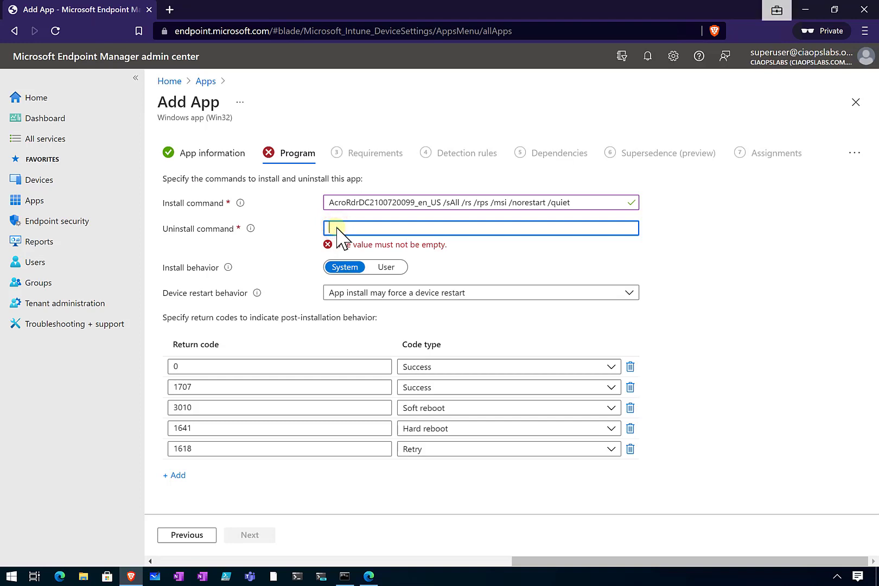
{"action": "type", "text": "msiexec /x {AC76BA86-7AD7-1033-7B44-AC0F074E4100} /q"}
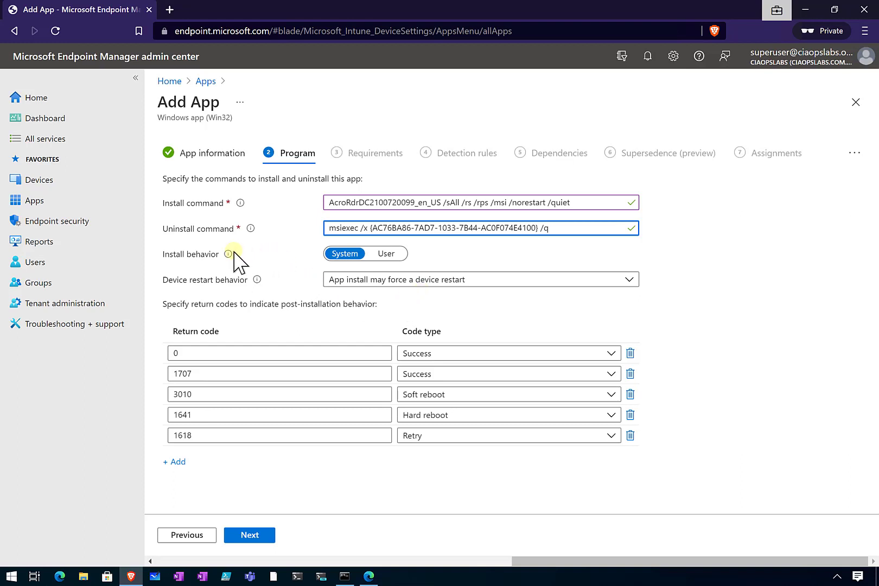
{"action": "mouse_move", "coordinate": [228, 255]}
Set OS architecture to 64-bit and minimum OS to Windows 10 1803, then continue
{"action": "left_click", "coordinate": [255, 535]}
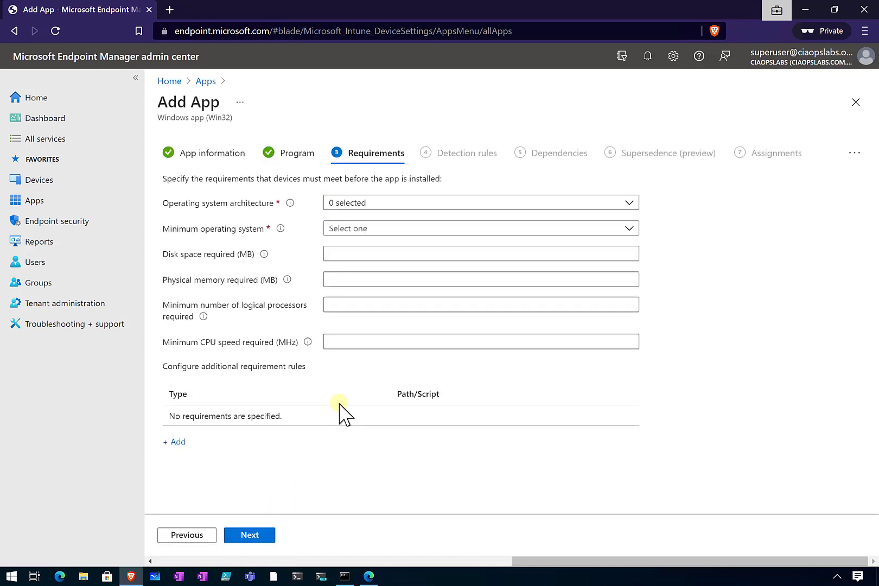
{"action": "left_click", "coordinate": [632, 200]}
{"action": "left_click", "coordinate": [334, 242]}
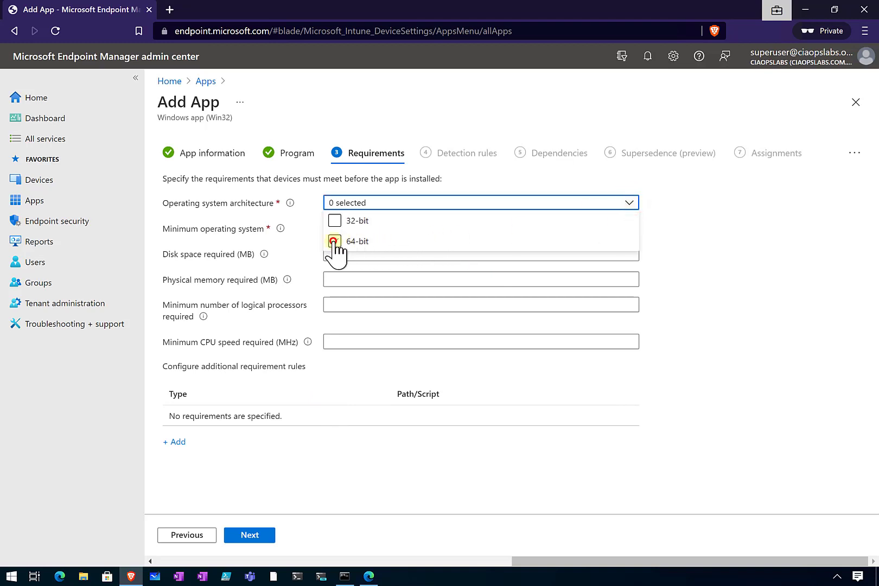
{"action": "left_click", "coordinate": [675, 260]}
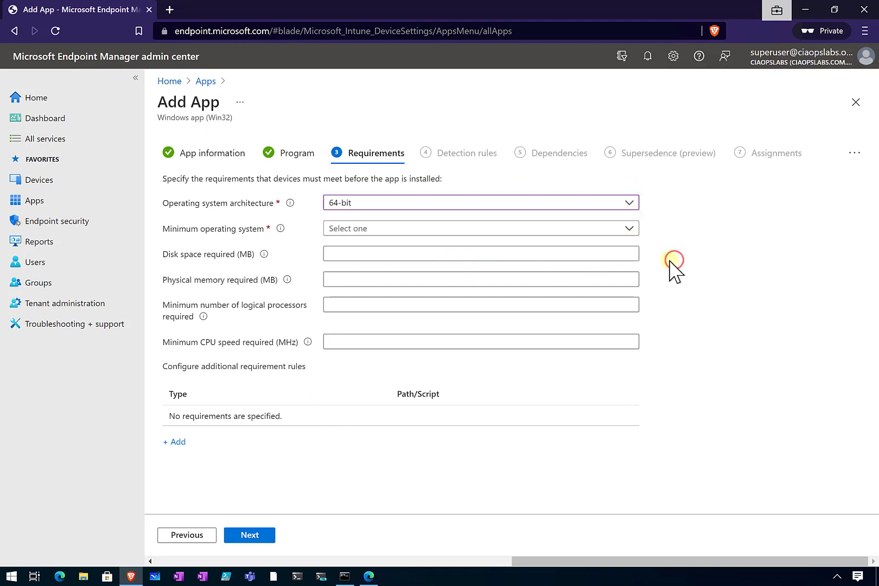
{"action": "left_click", "coordinate": [556, 229]}
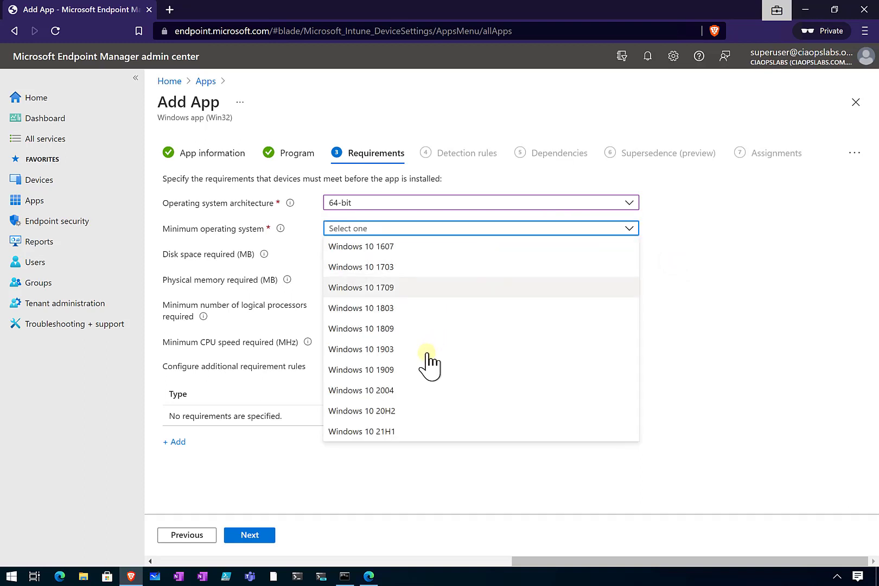
{"action": "left_click", "coordinate": [392, 308]}
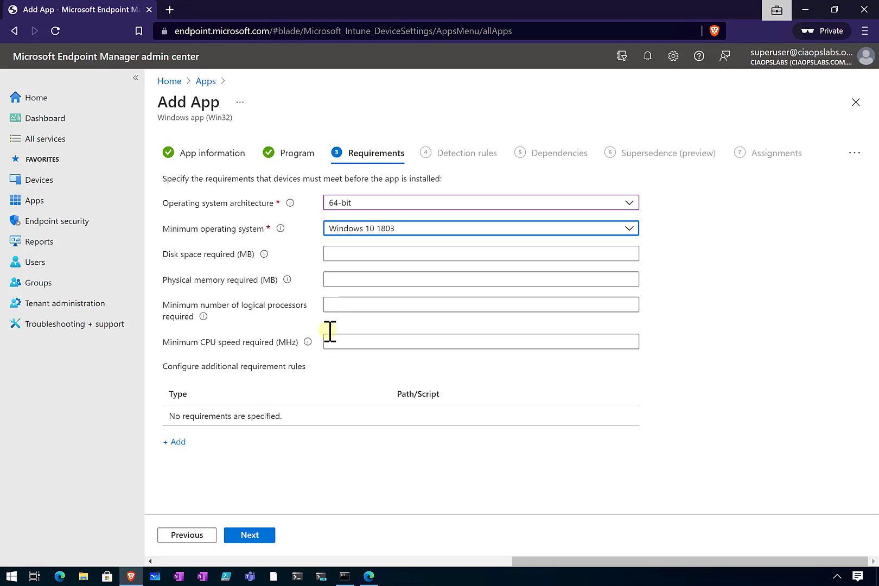
{"action": "left_click", "coordinate": [257, 536]}
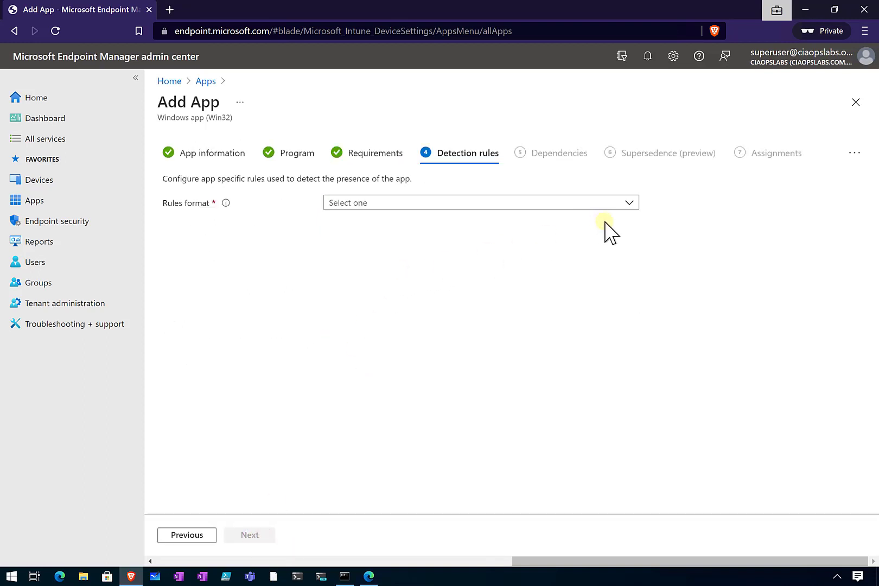
Choose manual detection rules and add a new rule of type File
{"action": "left_click", "coordinate": [630, 201]}
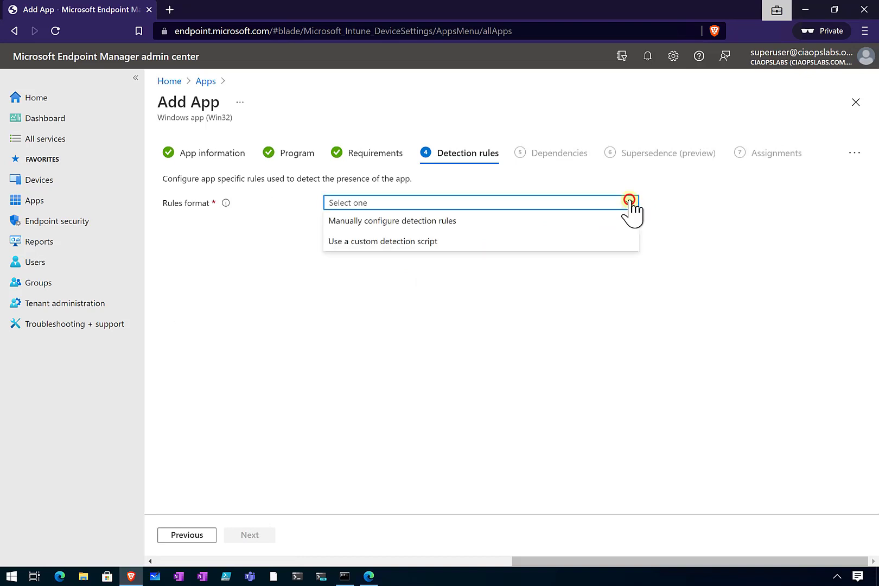
{"action": "left_click", "coordinate": [462, 226]}
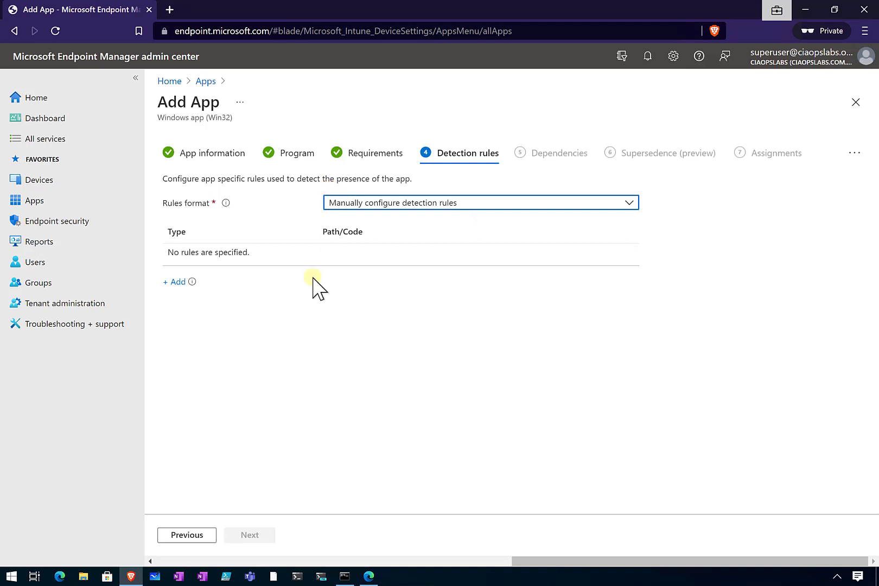
{"action": "left_click", "coordinate": [177, 282]}
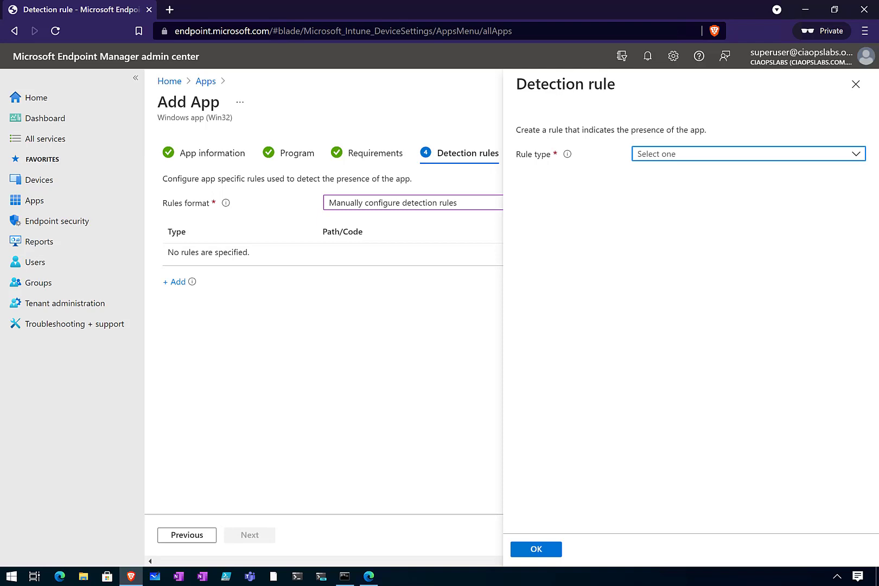
{"action": "left_click", "coordinate": [694, 157]}
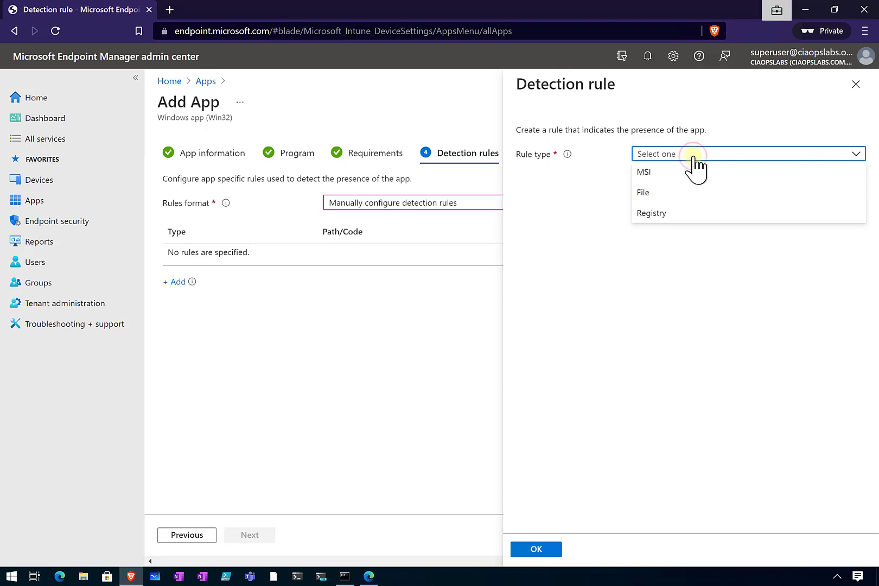
{"action": "left_click", "coordinate": [659, 194]}
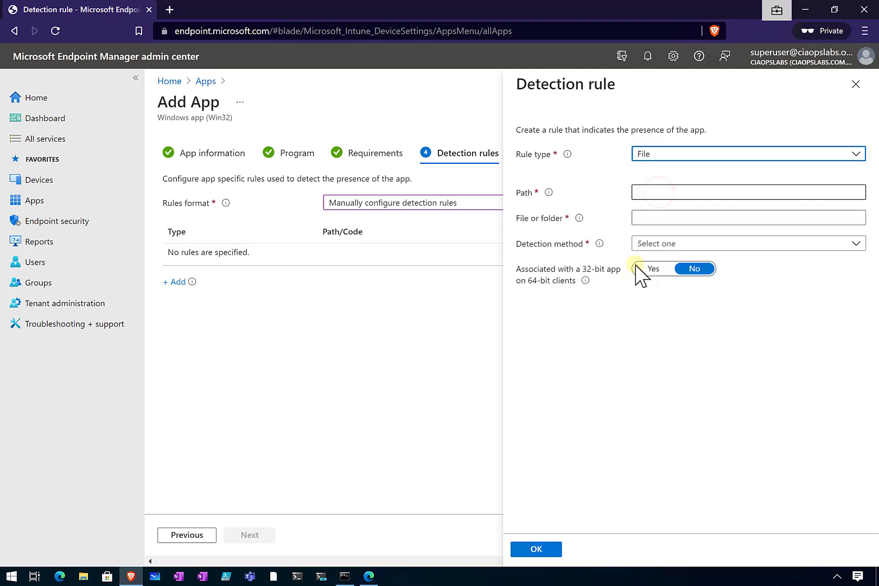
Detect acrord32.exe existing in the Acrobat Reader DC reader folder, 32-bit Yes, and save the rule
{"action": "left_click", "coordinate": [663, 193]}
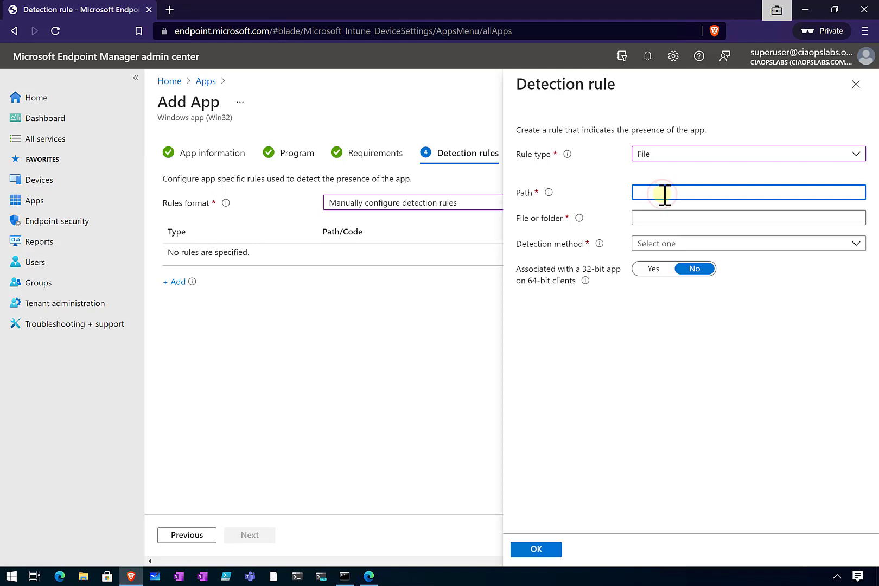
{"action": "type", "text": "c:\\program files (x86)\\adobe\\acrobat reader dc\\reader\\"}
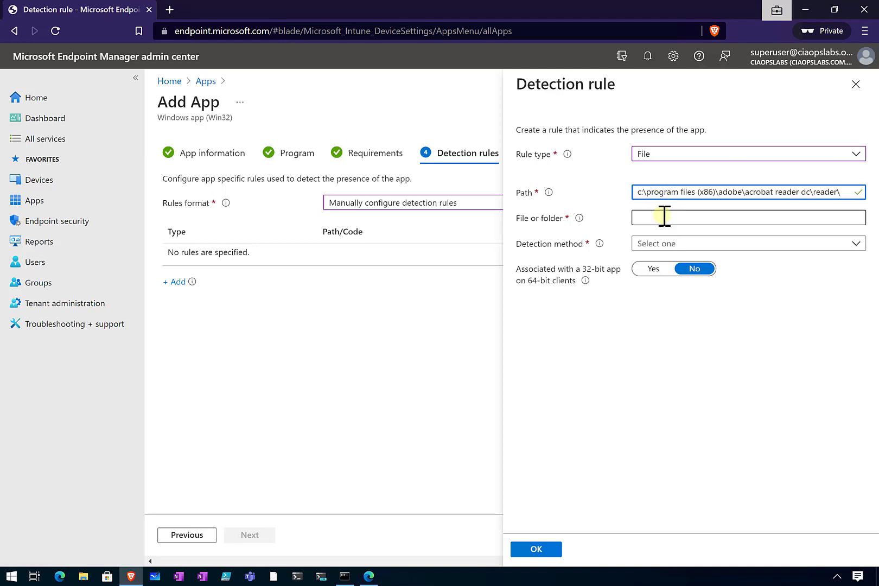
{"action": "left_click", "coordinate": [665, 216]}
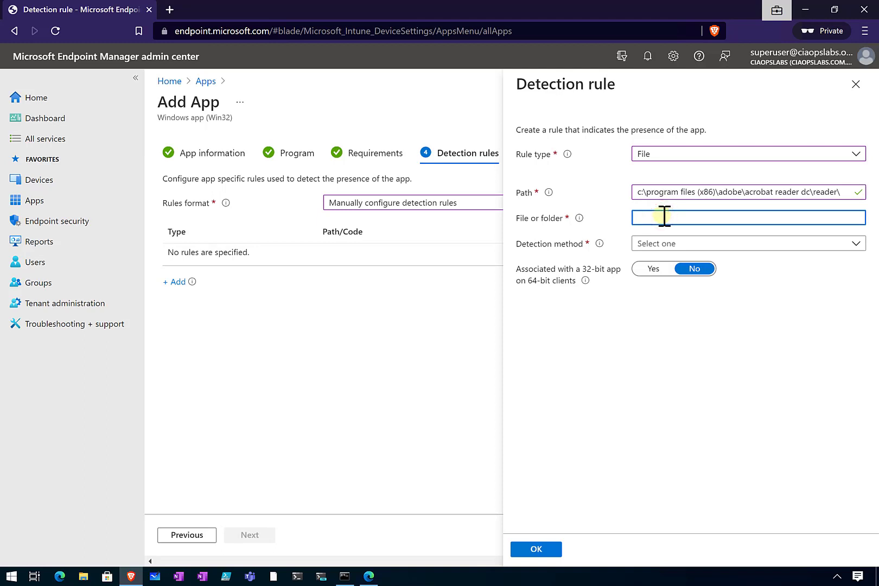
{"action": "type", "text": "acrord32.exe"}
{"action": "left_click", "coordinate": [848, 244]}
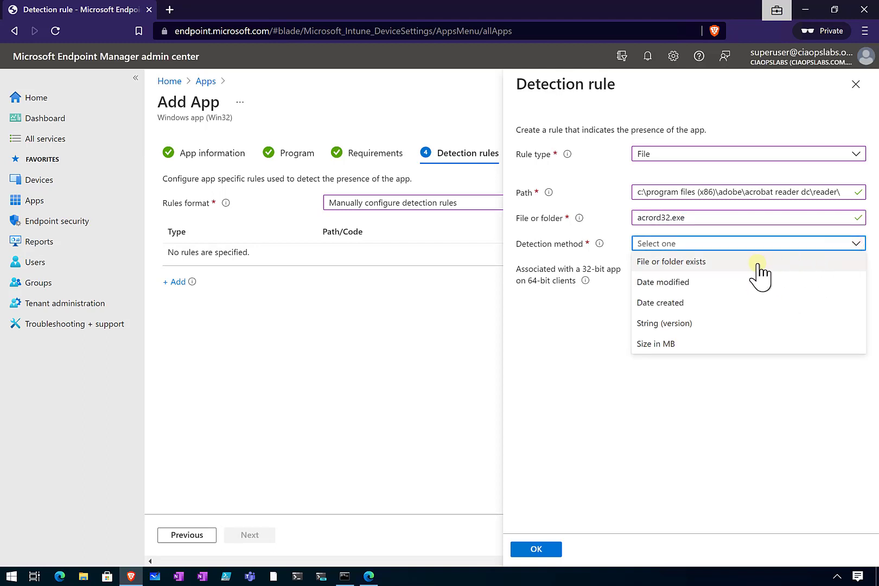
{"action": "left_click", "coordinate": [724, 266]}
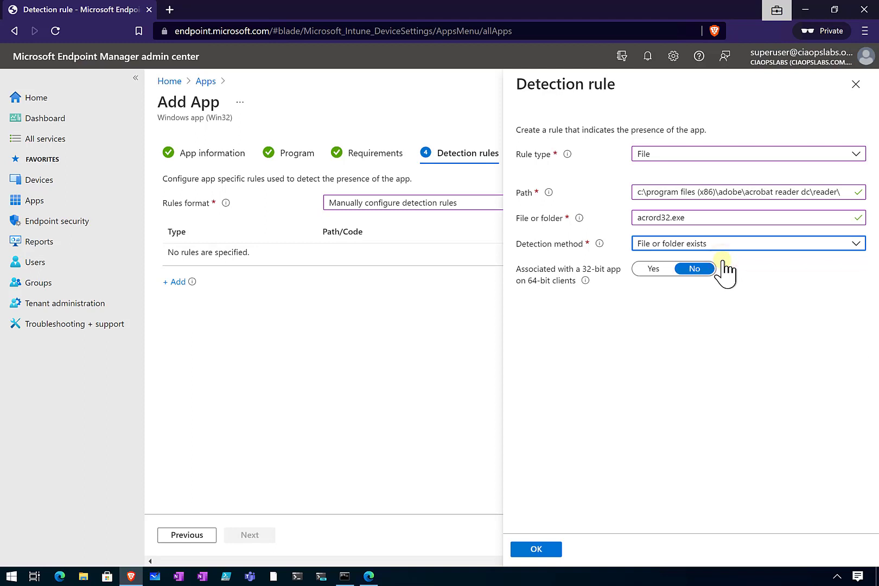
{"action": "left_click", "coordinate": [649, 269]}
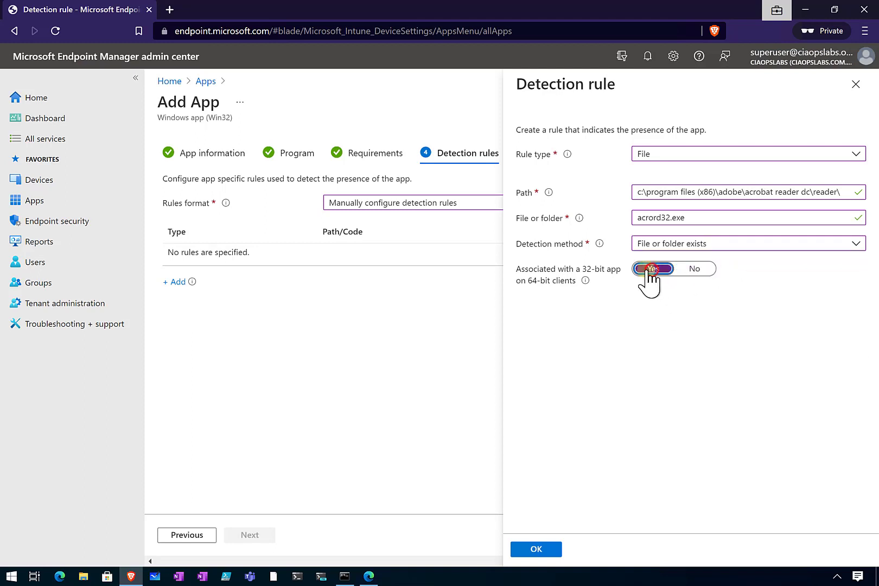
{"action": "left_click", "coordinate": [542, 548]}
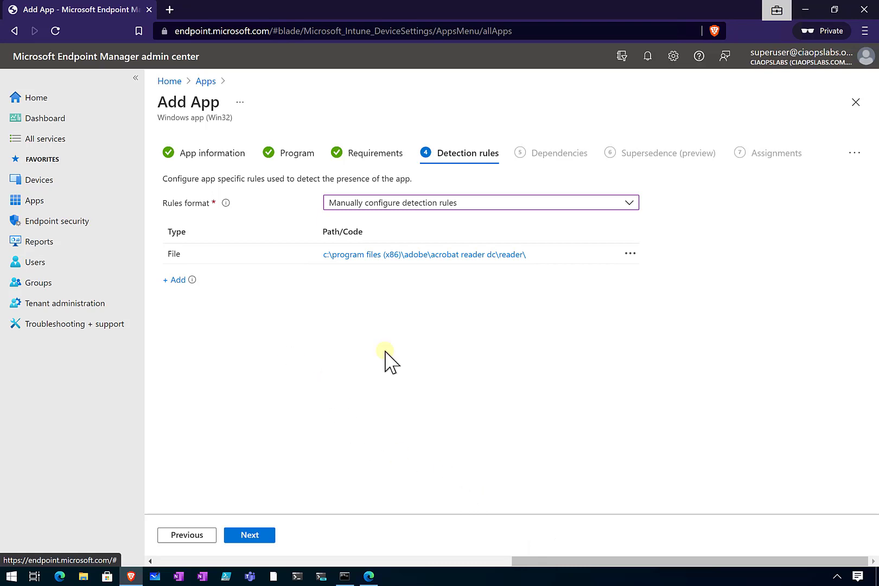
Advance past detection rules, leaving Dependencies and Supersedence empty, to reach Assignments
{"action": "left_click", "coordinate": [251, 536]}
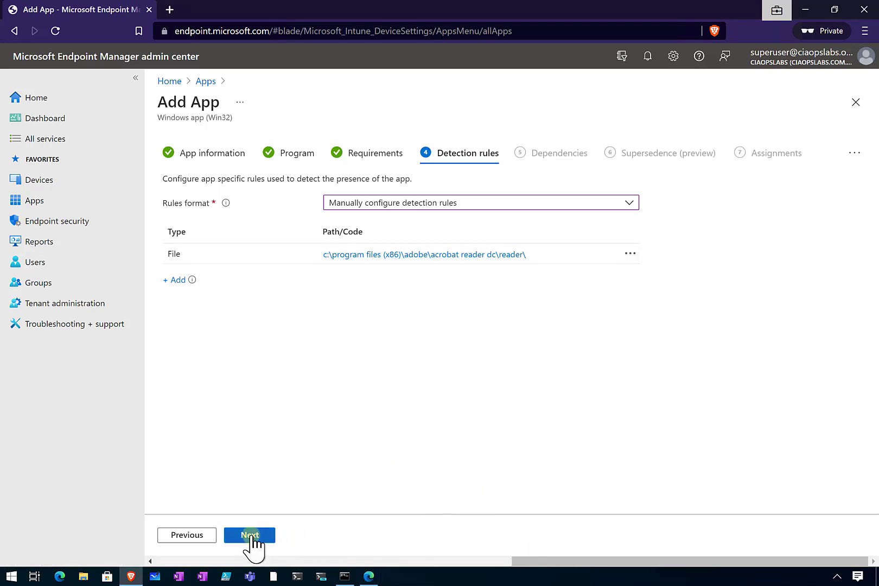
{"action": "left_click", "coordinate": [251, 536]}
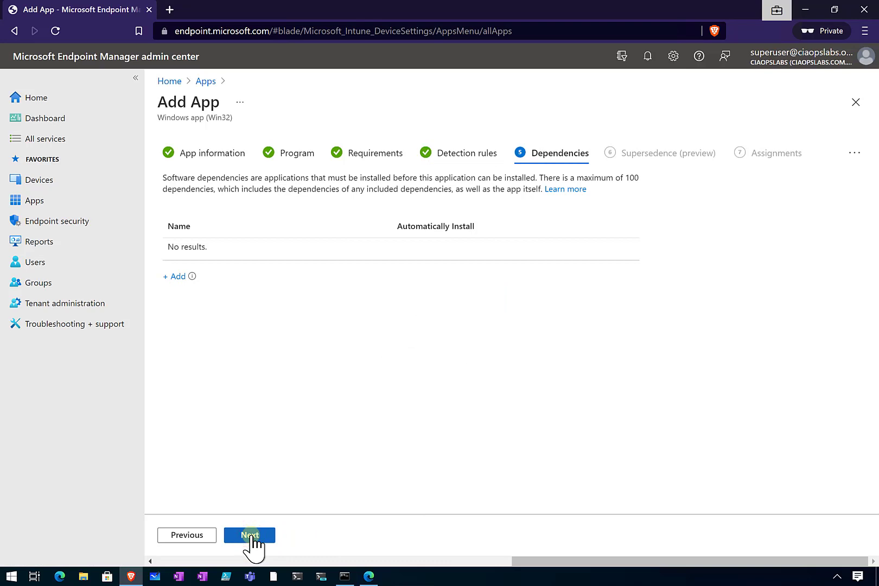
{"action": "left_click", "coordinate": [250, 536]}
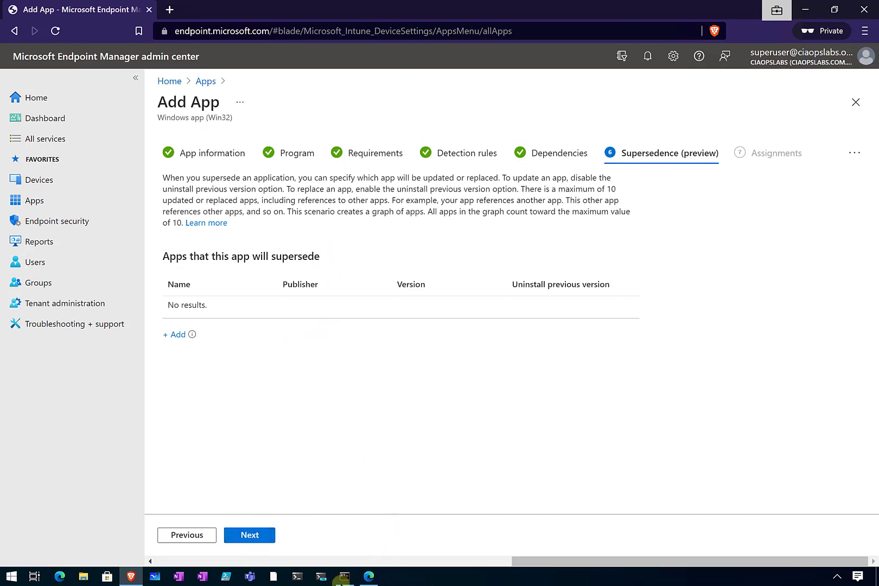
{"action": "left_click", "coordinate": [251, 545]}
{"action": "left_click", "coordinate": [250, 535]}
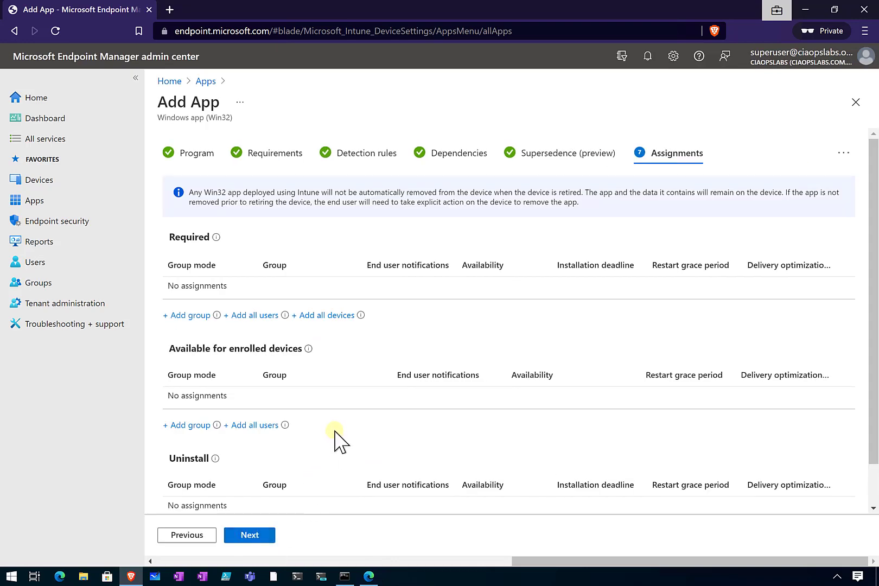
Add the Device Users group as a Required assignment
{"action": "left_click", "coordinate": [240, 261]}
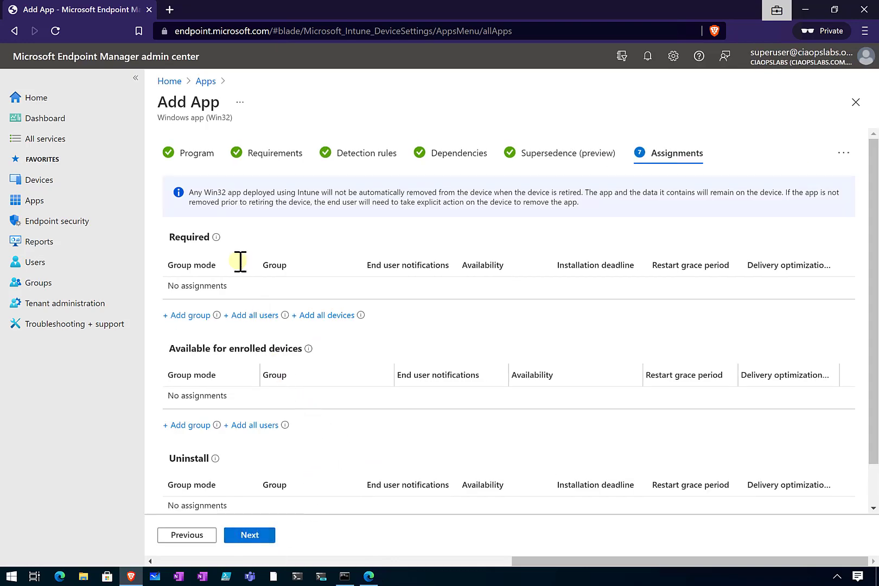
{"action": "left_click", "coordinate": [196, 316]}
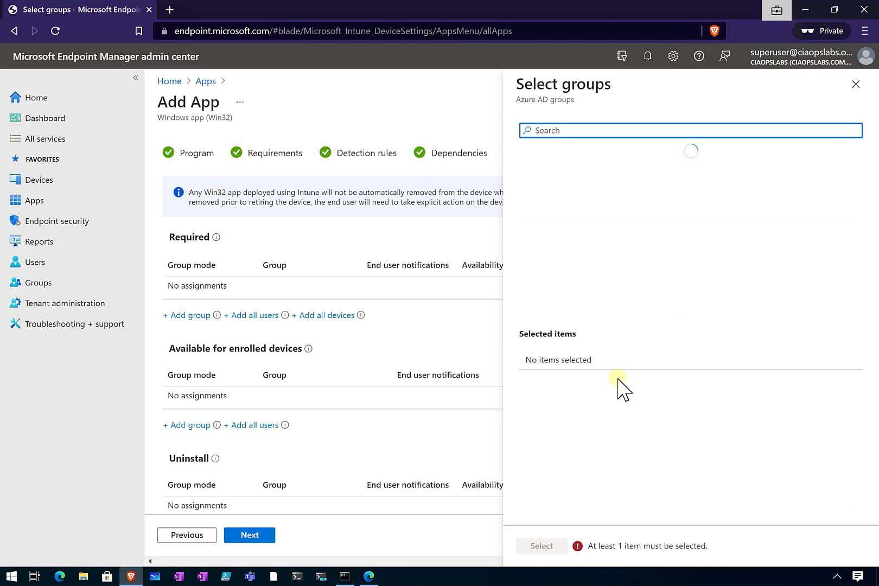
{"action": "scroll", "coordinate": [603, 288], "scroll_direction": "down", "scroll_amount": 5}
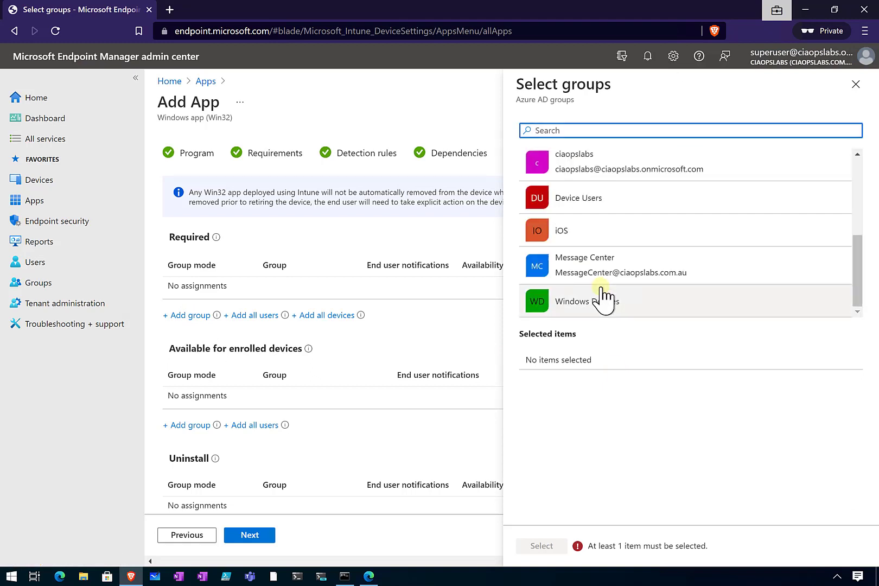
{"action": "left_click", "coordinate": [600, 202]}
{"action": "left_click", "coordinate": [548, 548]}
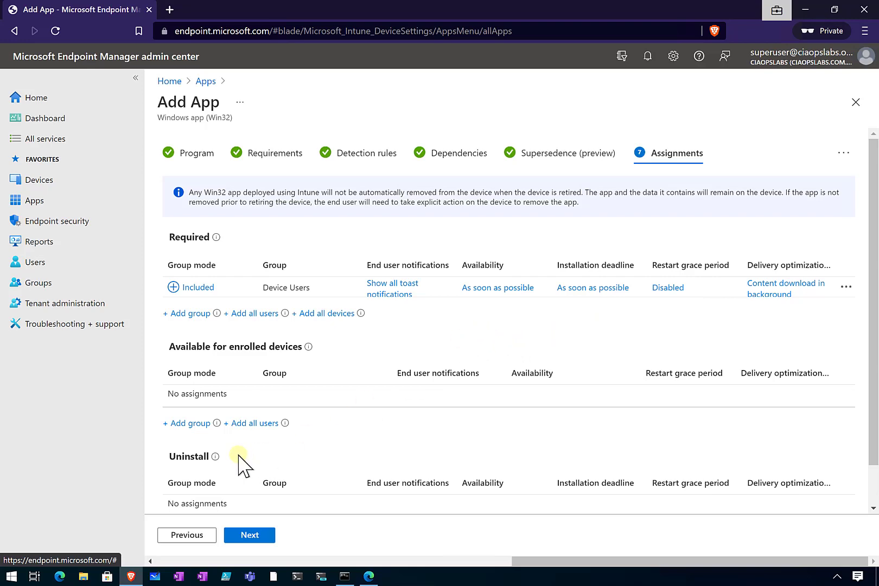
{"action": "scroll", "coordinate": [245, 465], "scroll_direction": "down", "scroll_amount": 1}
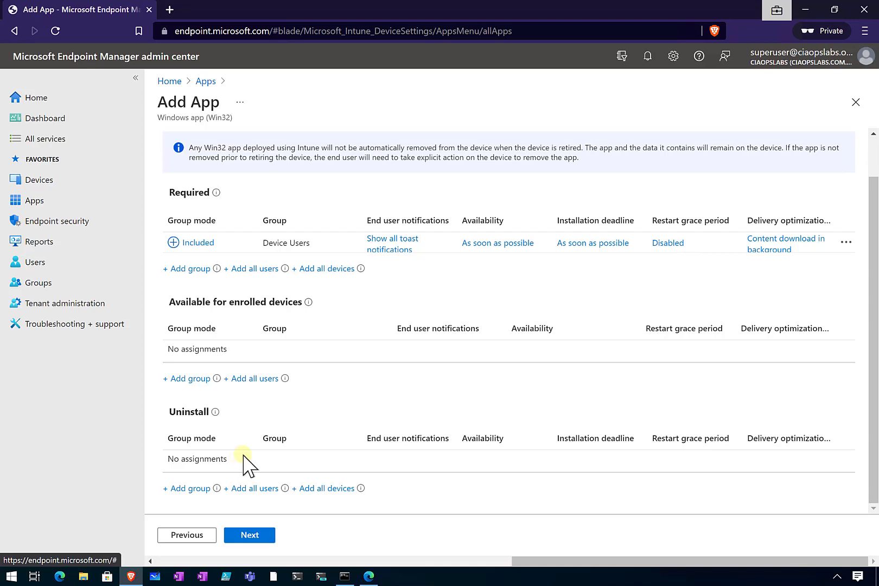
{"action": "scroll", "coordinate": [247, 466], "scroll_direction": "up", "scroll_amount": 1}
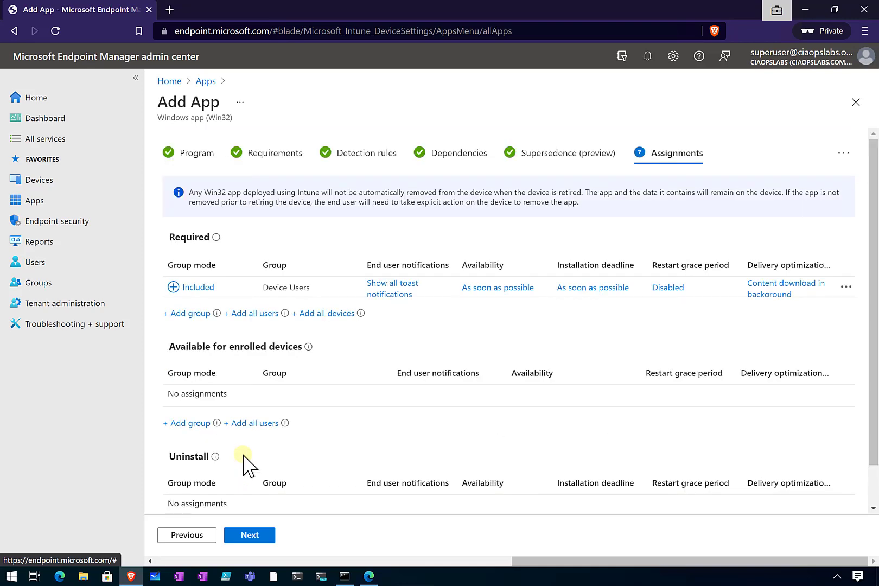
{"action": "left_click", "coordinate": [259, 536]}
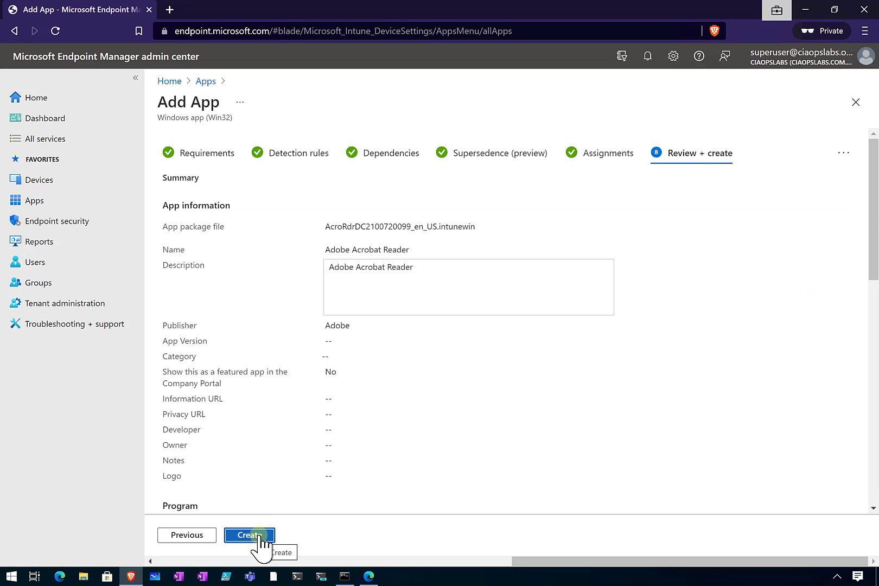
{"action": "left_click", "coordinate": [260, 537]}
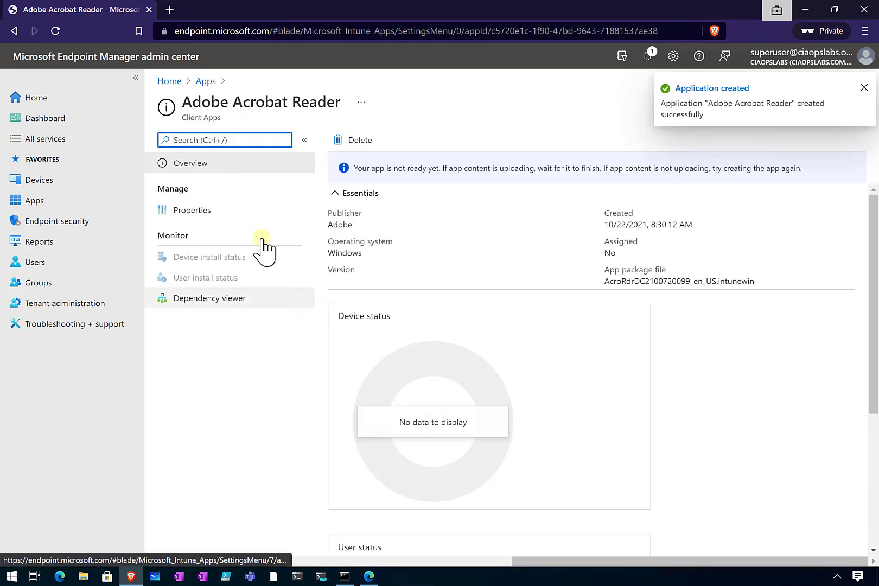
{"action": "left_click", "coordinate": [206, 212]}
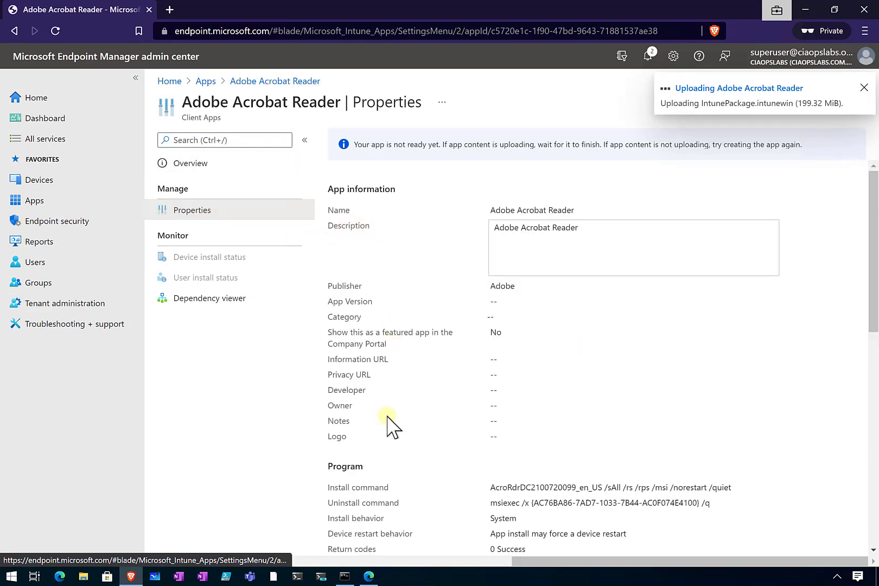
{"action": "scroll", "coordinate": [392, 457], "scroll_direction": "down", "scroll_amount": 5}
{"action": "scroll", "coordinate": [393, 457], "scroll_direction": "up", "scroll_amount": 5}
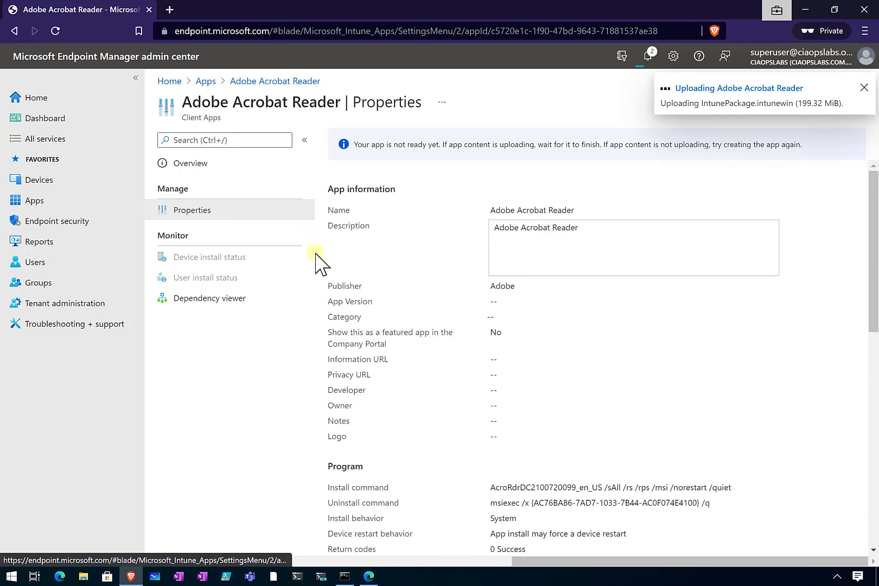
Return to All apps, confirm the Acrobat Reader upload finished in Notifications, and refresh the list
{"action": "left_click", "coordinate": [206, 82]}
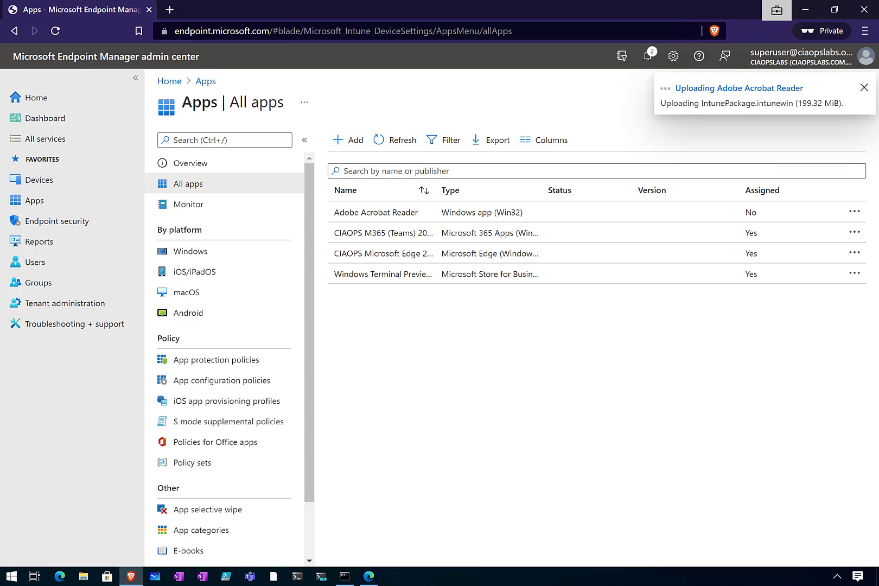
{"action": "left_click", "coordinate": [740, 88]}
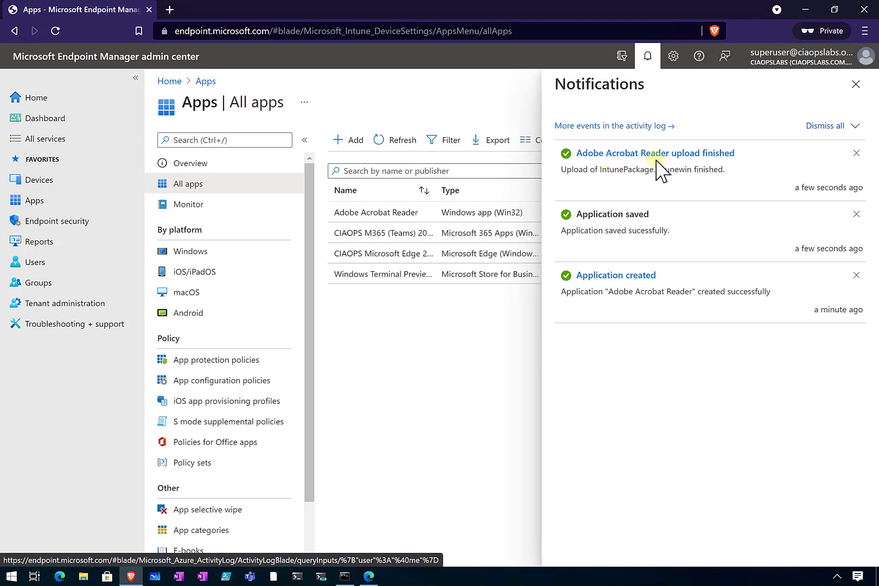
{"action": "left_click", "coordinate": [856, 86]}
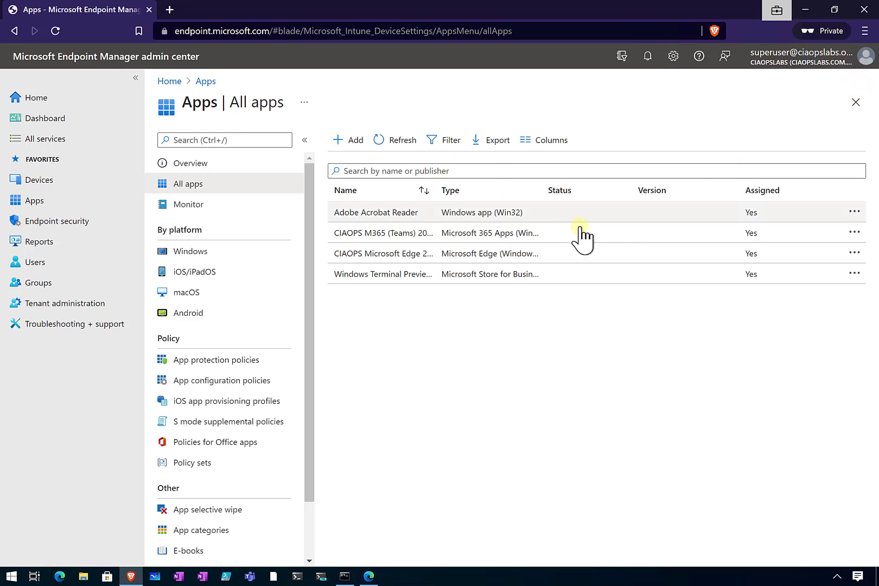
{"action": "left_click", "coordinate": [400, 147]}
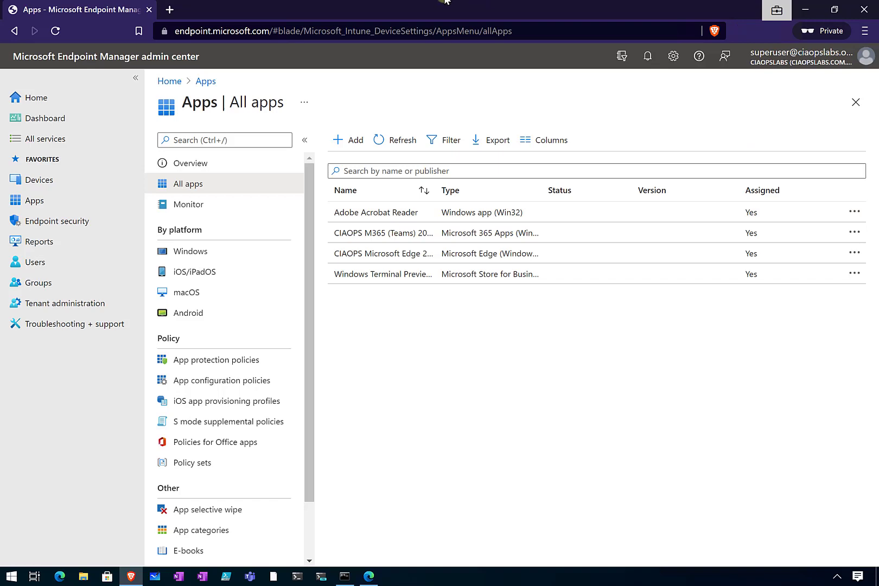
Switch from the browser to the Win10Pro-Standalone VM window and open its Start menu
{"action": "key", "text": "super+d"}
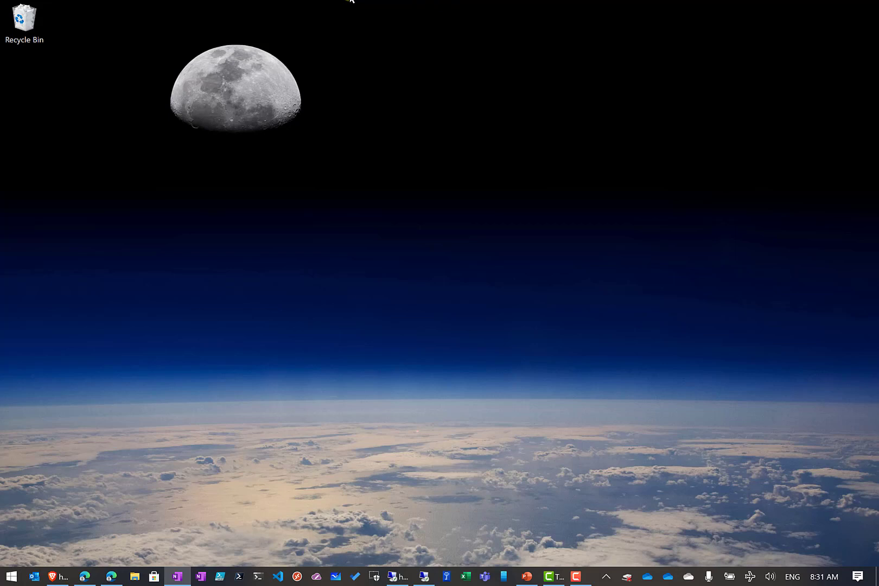
{"action": "key", "text": "alt+Tab"}
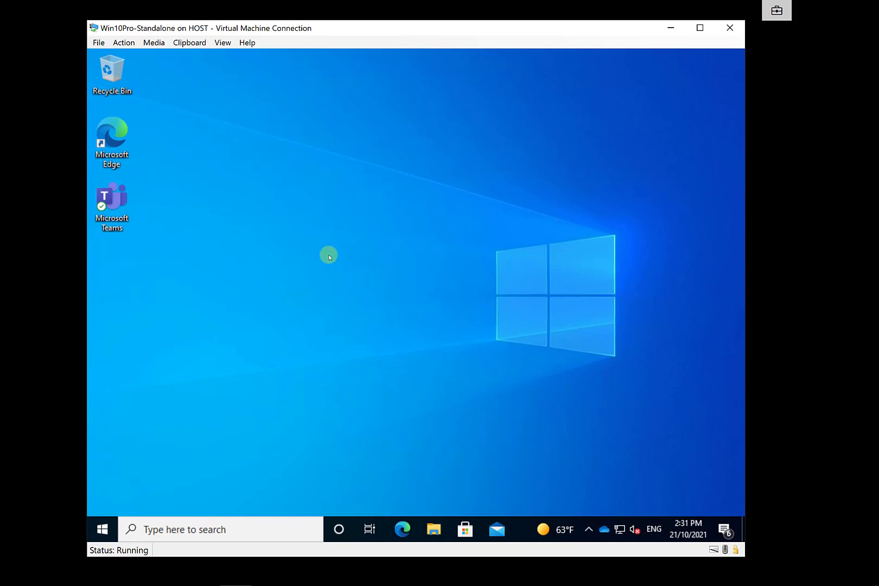
{"action": "left_click", "coordinate": [103, 533]}
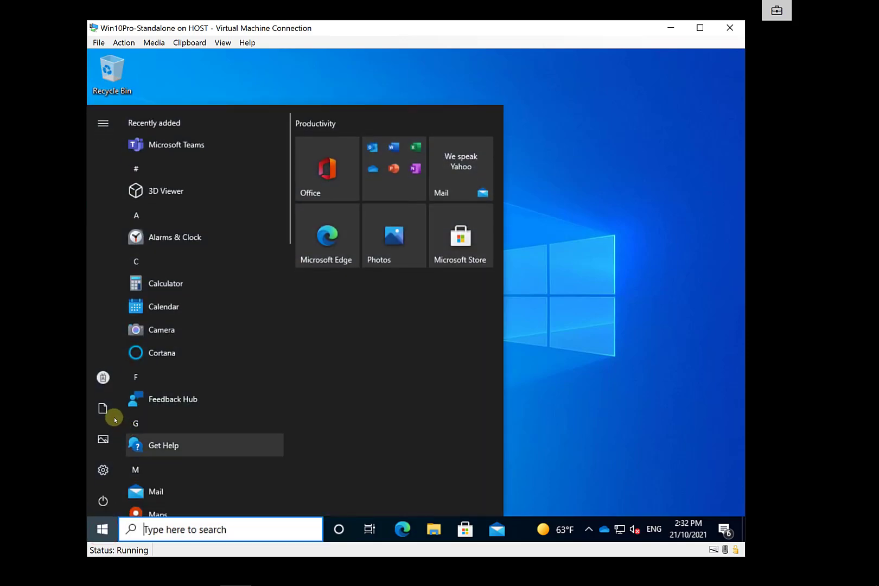
Open the Azure AD connection's ciaopslabs management info under Access work or school
{"action": "left_click", "coordinate": [113, 383]}
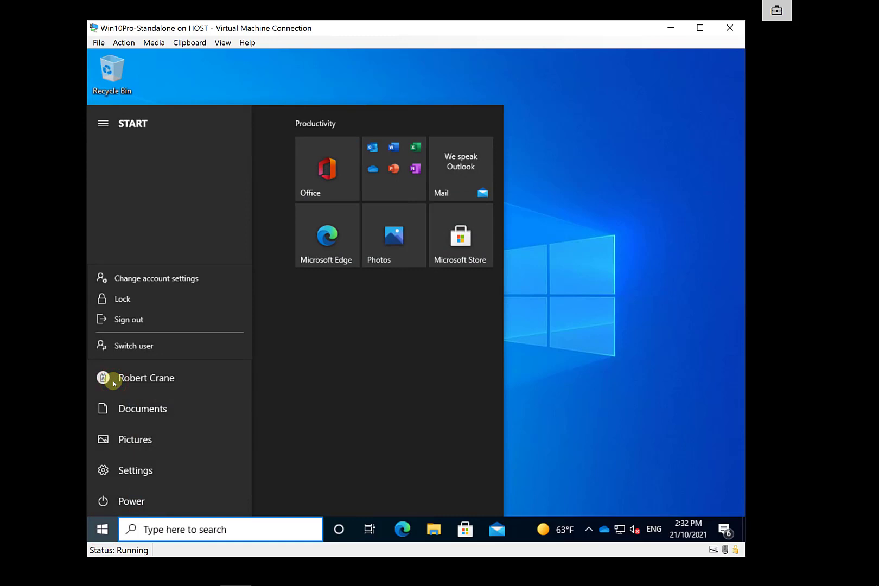
{"action": "left_click", "coordinate": [165, 280]}
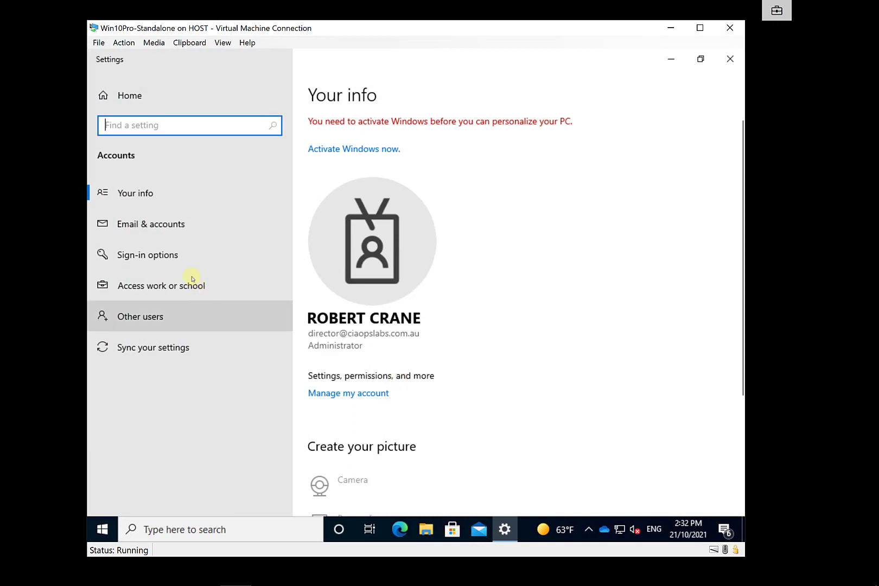
{"action": "left_click", "coordinate": [169, 287]}
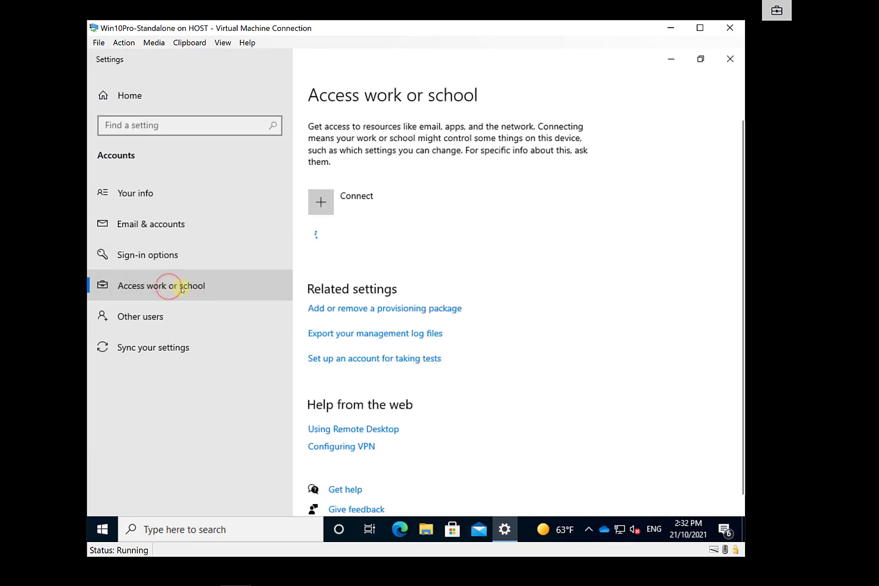
{"action": "left_click", "coordinate": [503, 248]}
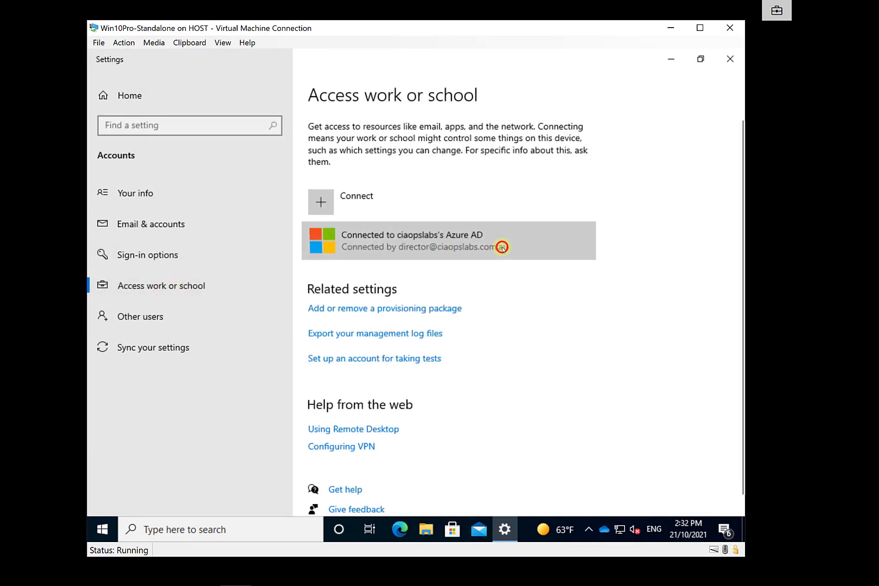
{"action": "left_click", "coordinate": [503, 299]}
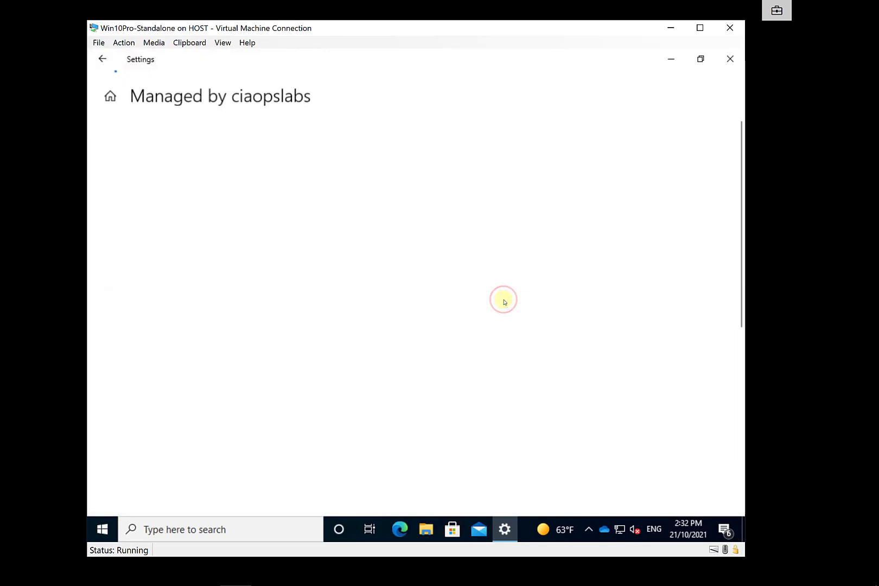
Sync the device with ciaopslabs management, then close Settings
{"action": "scroll", "coordinate": [248, 387], "scroll_direction": "down", "scroll_amount": 5}
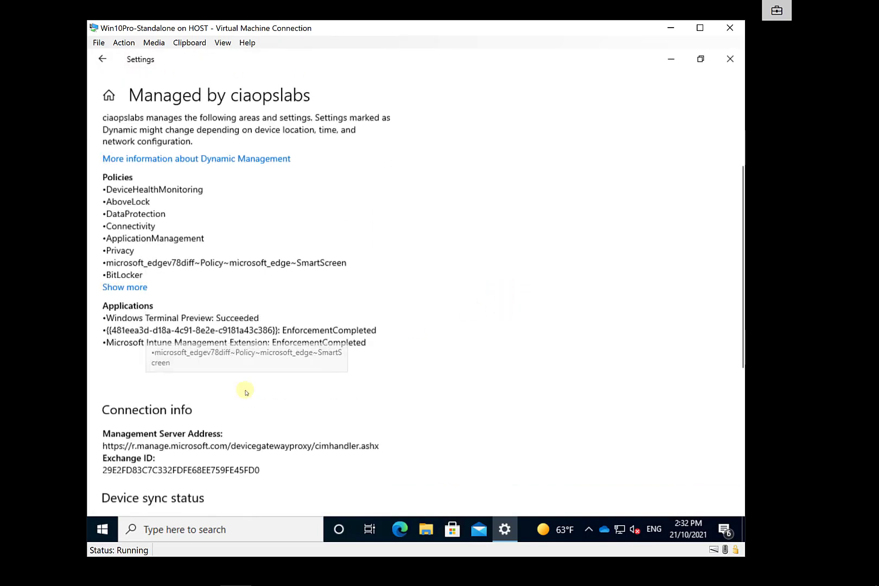
{"action": "scroll", "coordinate": [159, 482], "scroll_direction": "down", "scroll_amount": 2}
{"action": "left_click", "coordinate": [142, 484]}
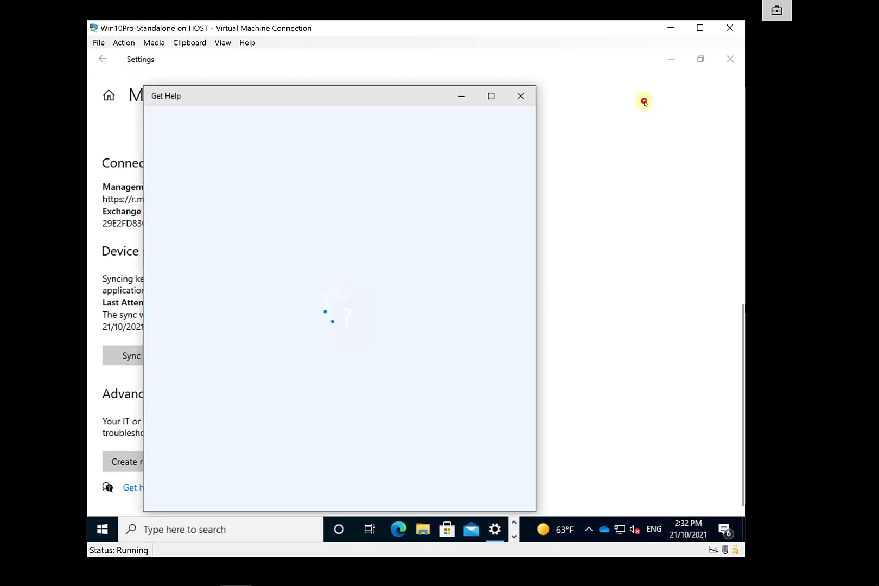
{"action": "left_click", "coordinate": [643, 101]}
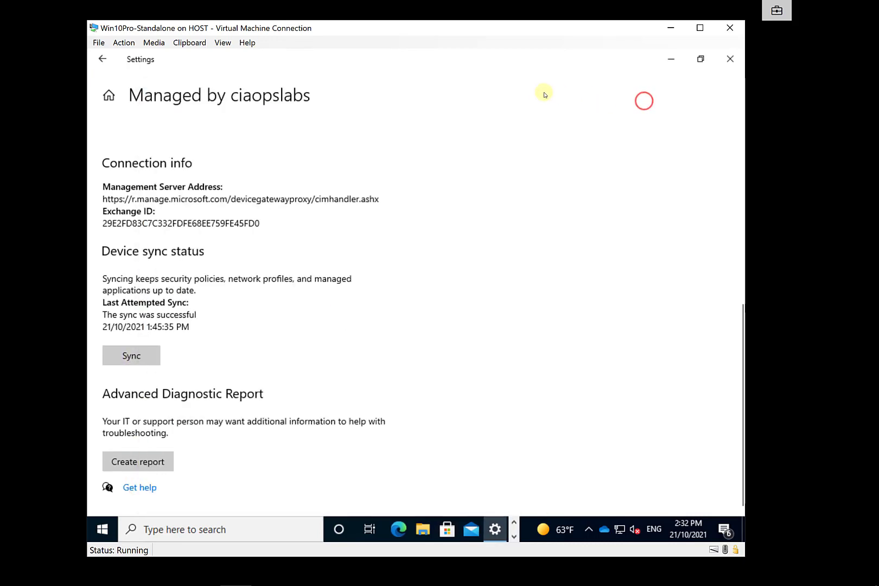
{"action": "left_click", "coordinate": [139, 360]}
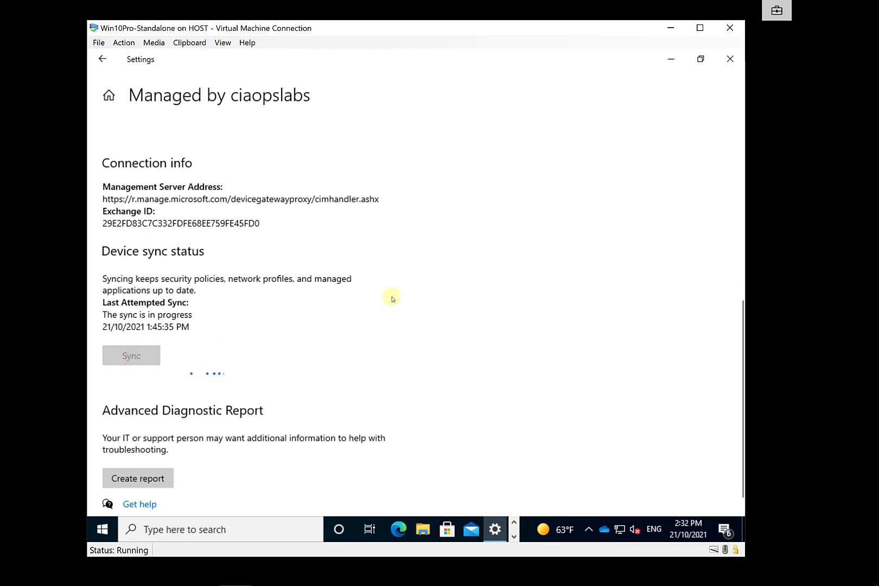
{"action": "left_click", "coordinate": [732, 62]}
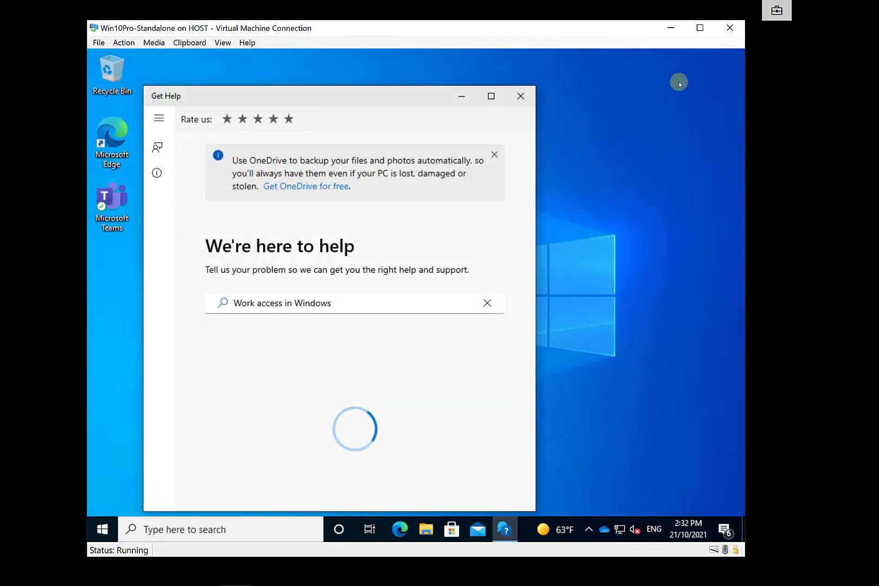
Close Get Help, dismiss the Device encryption toast, and clear the Intune notification from Action Center
{"action": "left_click", "coordinate": [523, 97]}
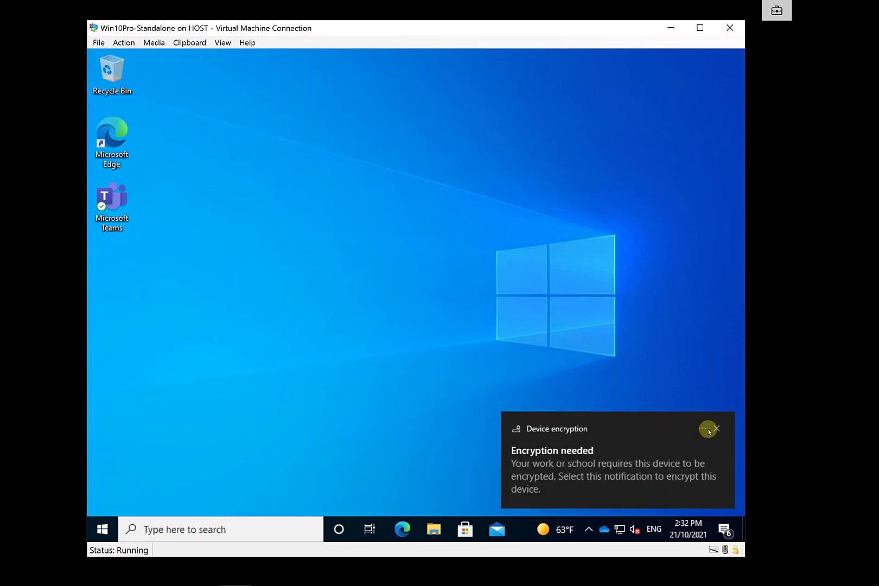
{"action": "left_click", "coordinate": [717, 430]}
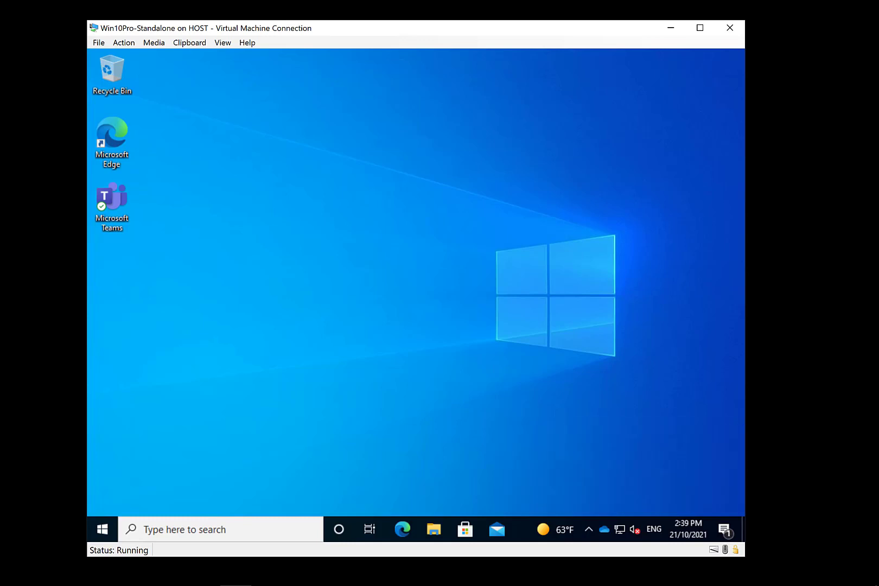
{"action": "left_click", "coordinate": [724, 529]}
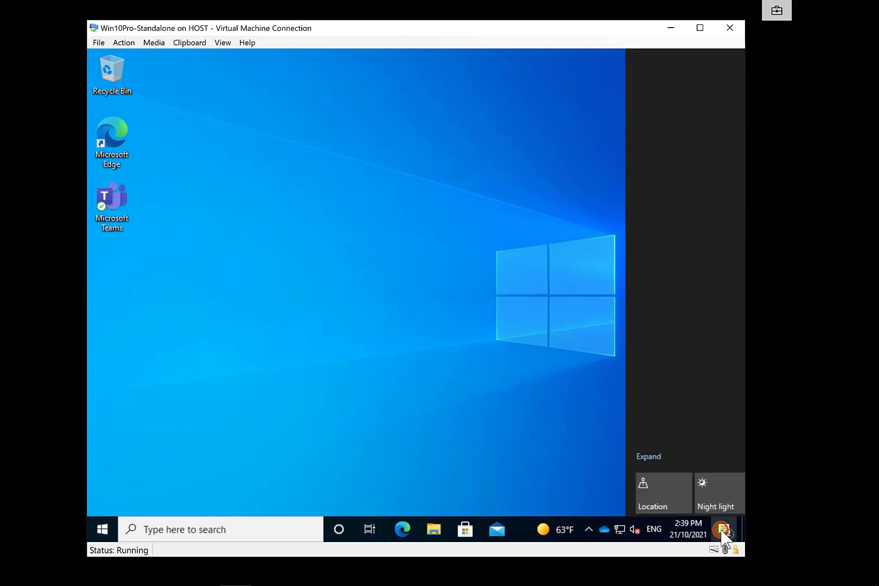
{"action": "left_click", "coordinate": [589, 296]}
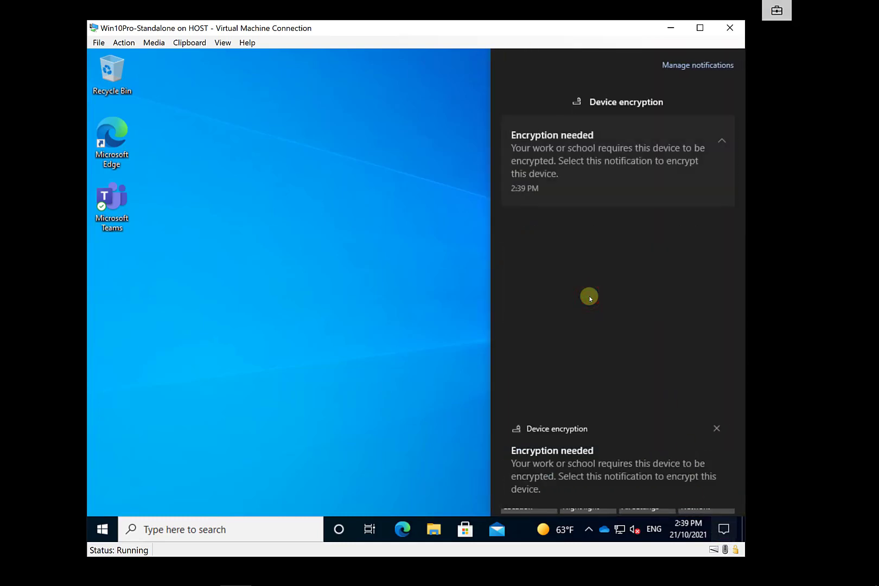
{"action": "left_click", "coordinate": [446, 302]}
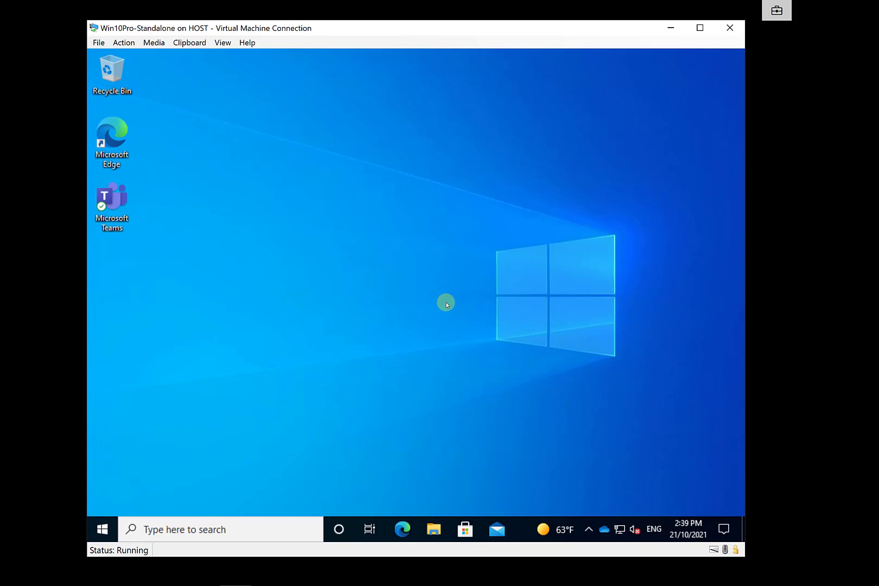
Check in Task Manager, sorted by name, that the Adobe installer processes finished, then close it
{"action": "right_click", "coordinate": [517, 532]}
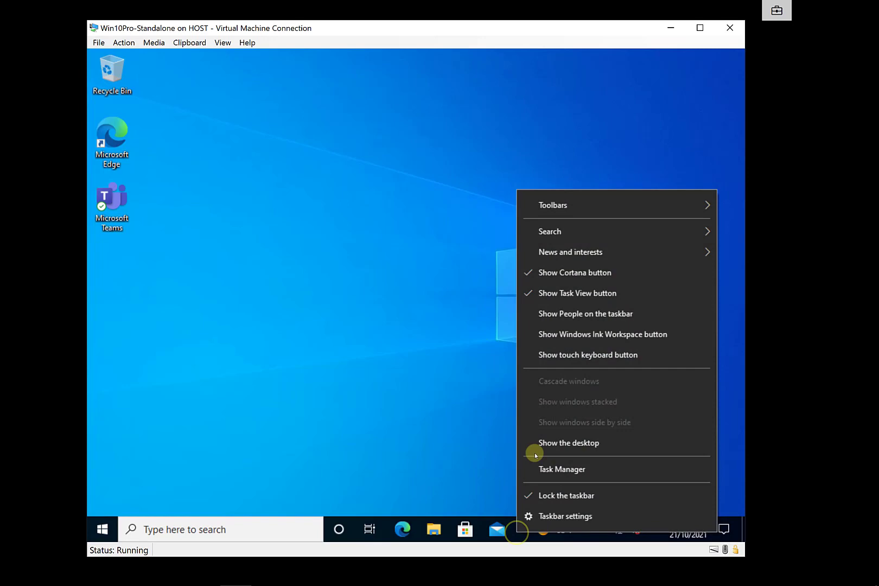
{"action": "left_click", "coordinate": [555, 481]}
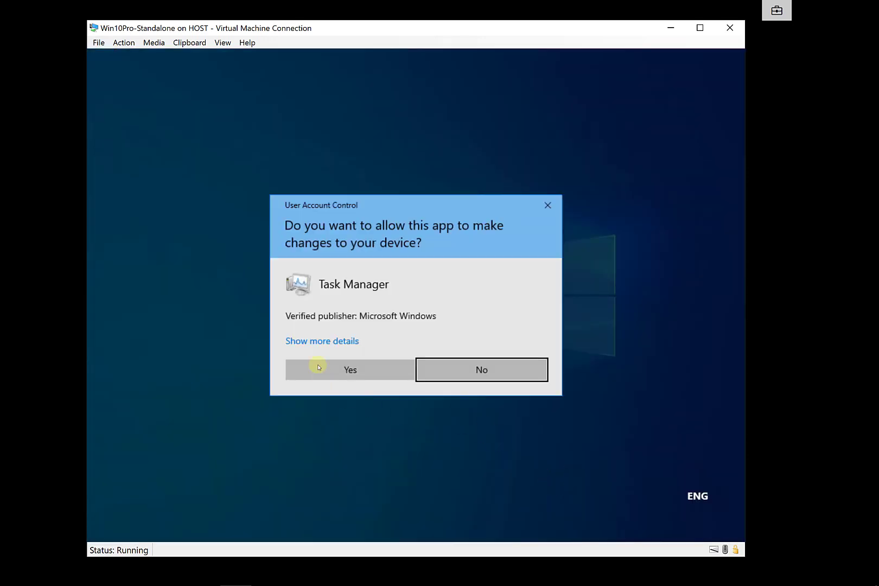
{"action": "left_click", "coordinate": [322, 370]}
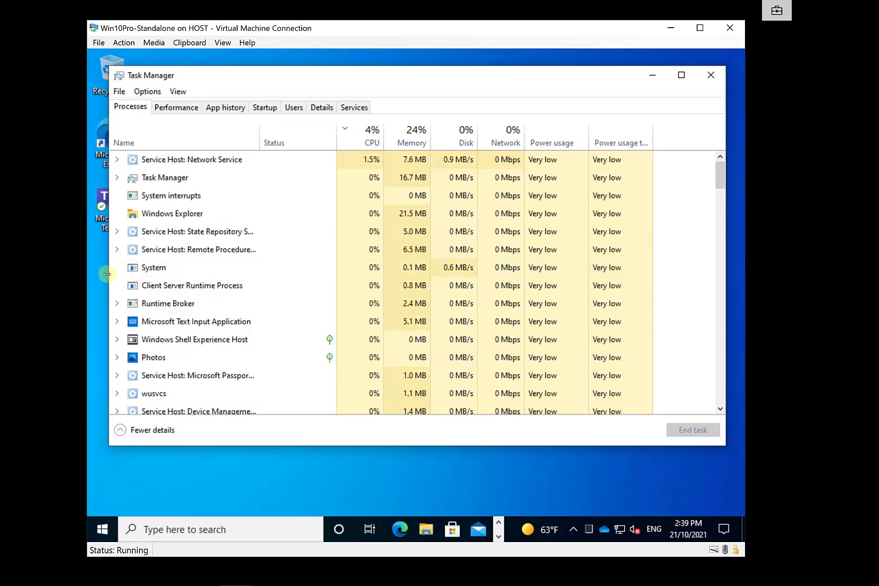
{"action": "left_click_drag", "start_coordinate": [106, 274], "coordinate": [187, 264]}
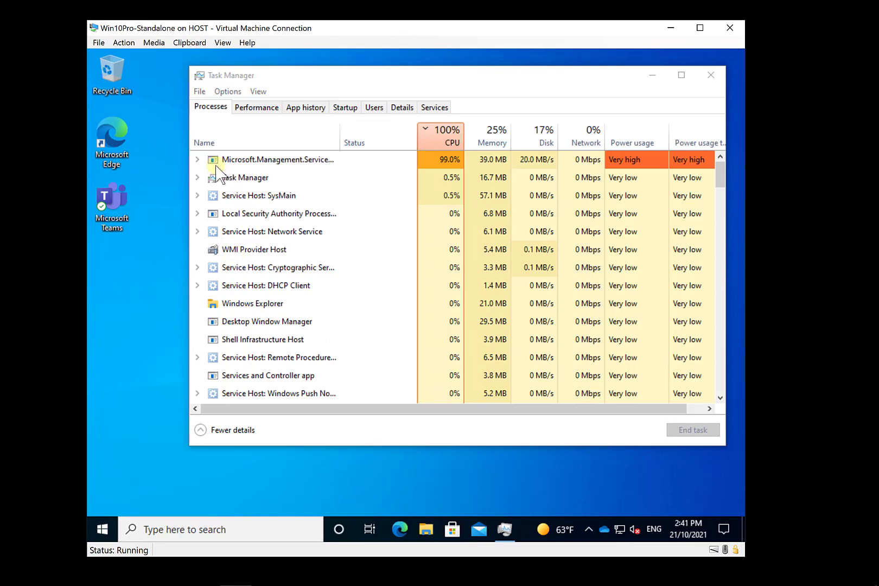
{"action": "left_click", "coordinate": [338, 135]}
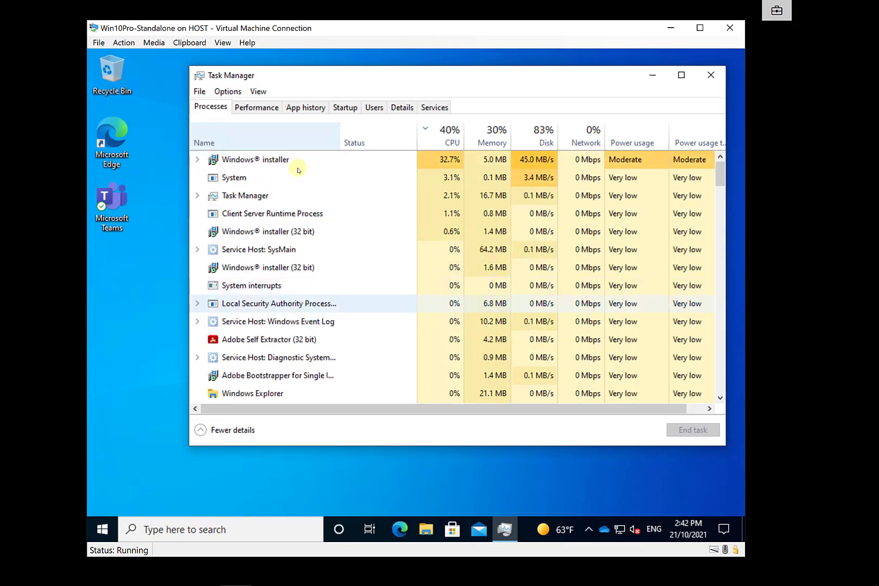
{"action": "left_click", "coordinate": [282, 136]}
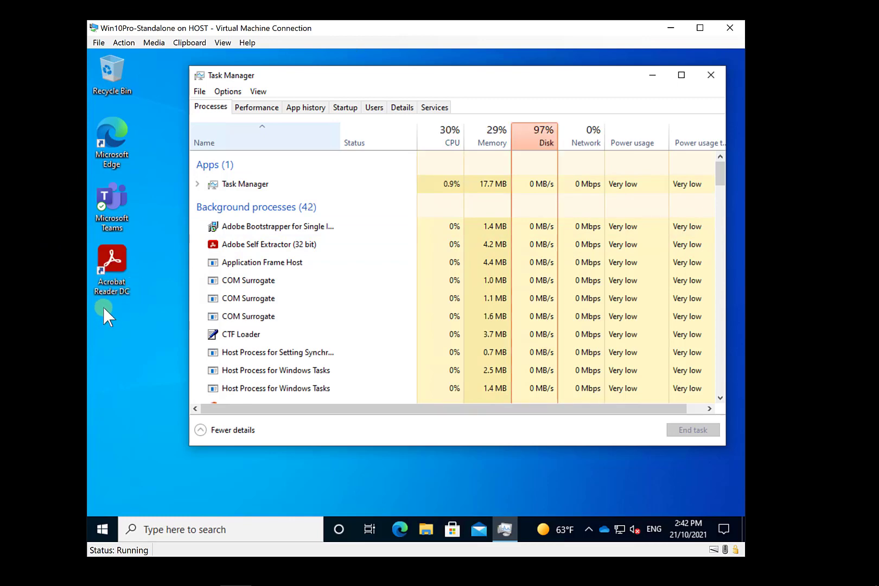
{"action": "left_click", "coordinate": [709, 75]}
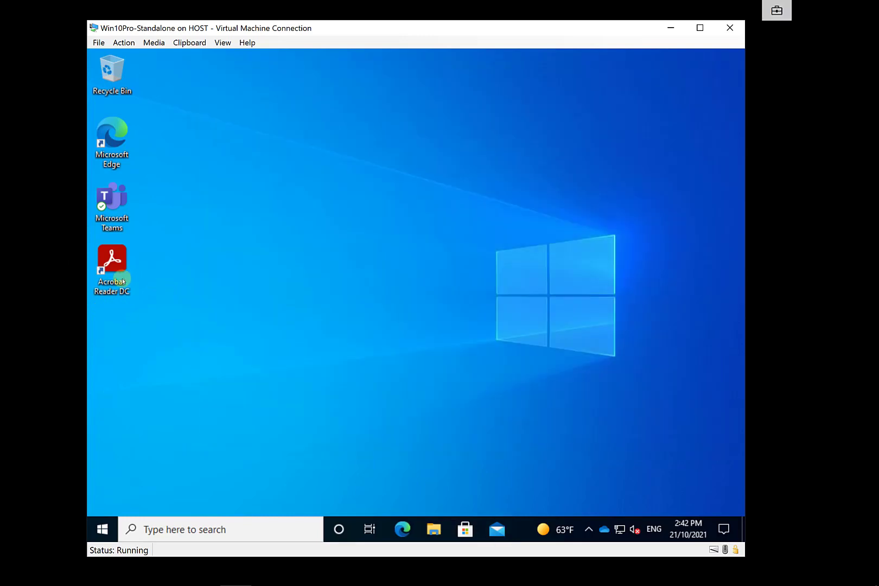
Launch Acrobat Reader DC, accept the licence, say No to default PDF app, and close it
{"action": "left_click", "coordinate": [115, 279]}
{"action": "left_click", "coordinate": [116, 279]}
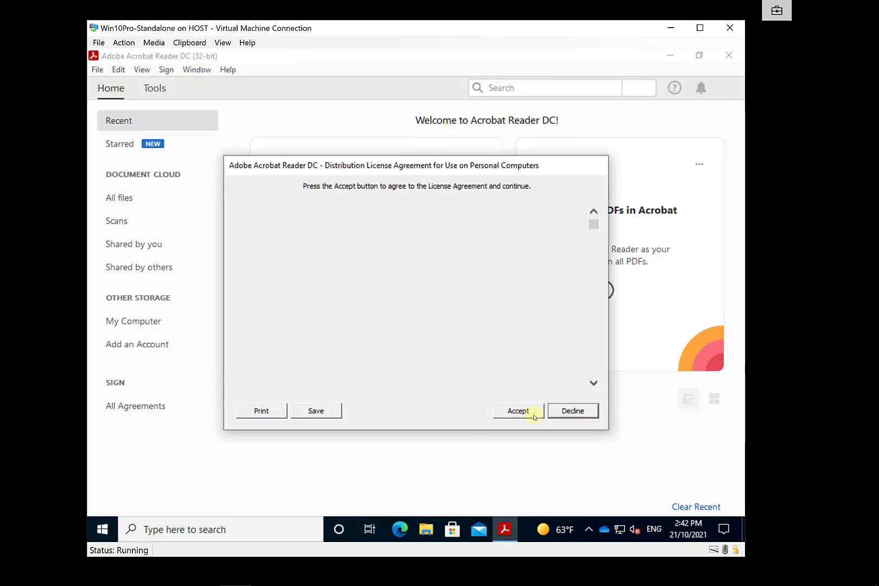
{"action": "left_click", "coordinate": [533, 412]}
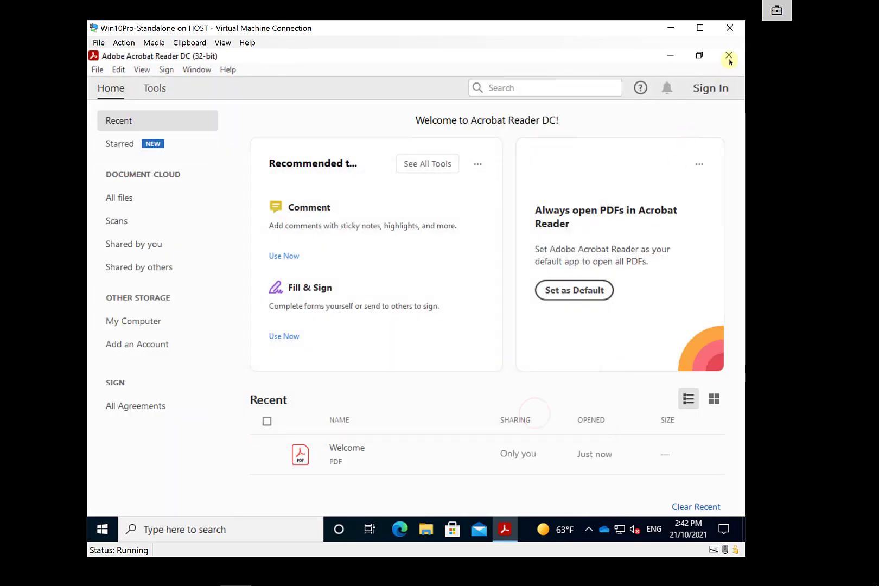
{"action": "left_click", "coordinate": [725, 64]}
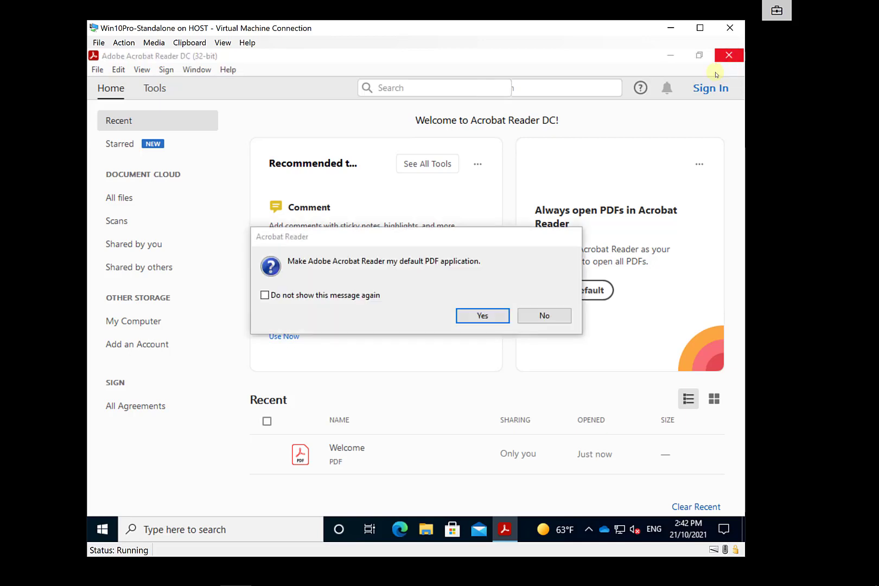
{"action": "left_click", "coordinate": [540, 319]}
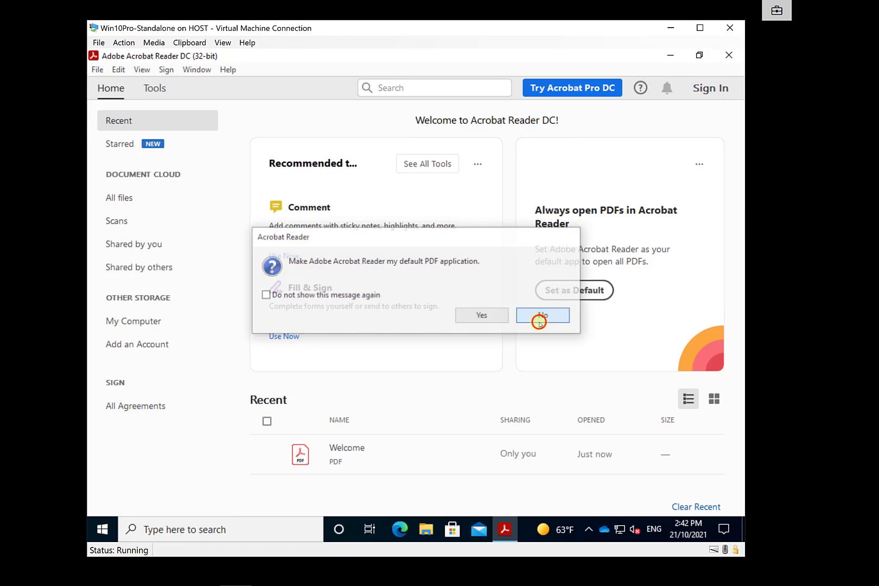
{"action": "left_click", "coordinate": [730, 55]}
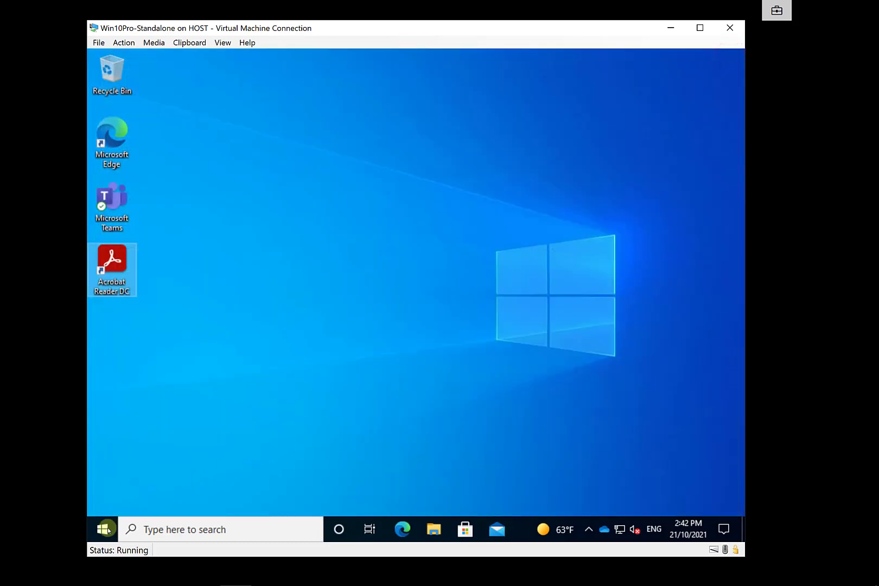
Search 'service' and open the Services app with admin rights
{"action": "left_click", "coordinate": [106, 529]}
{"action": "type", "text": "service"}
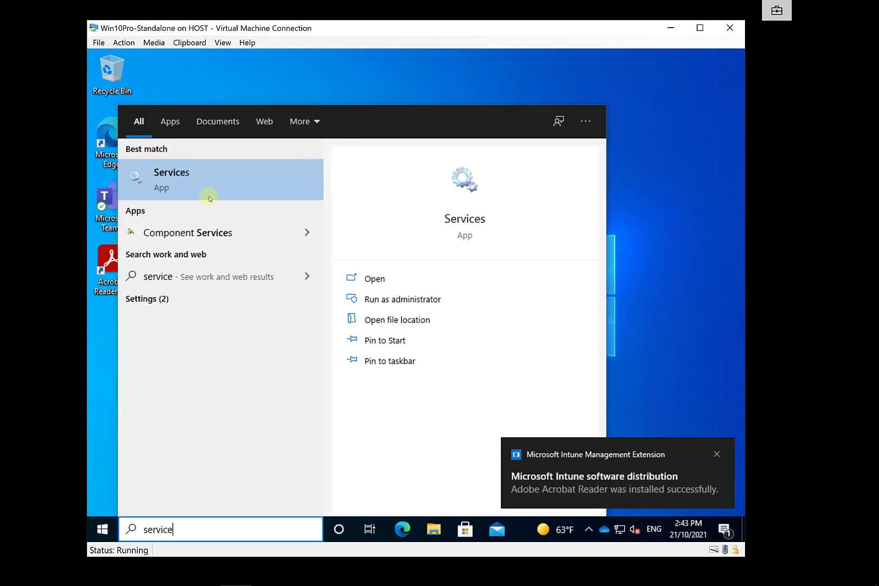
{"action": "left_click", "coordinate": [194, 193]}
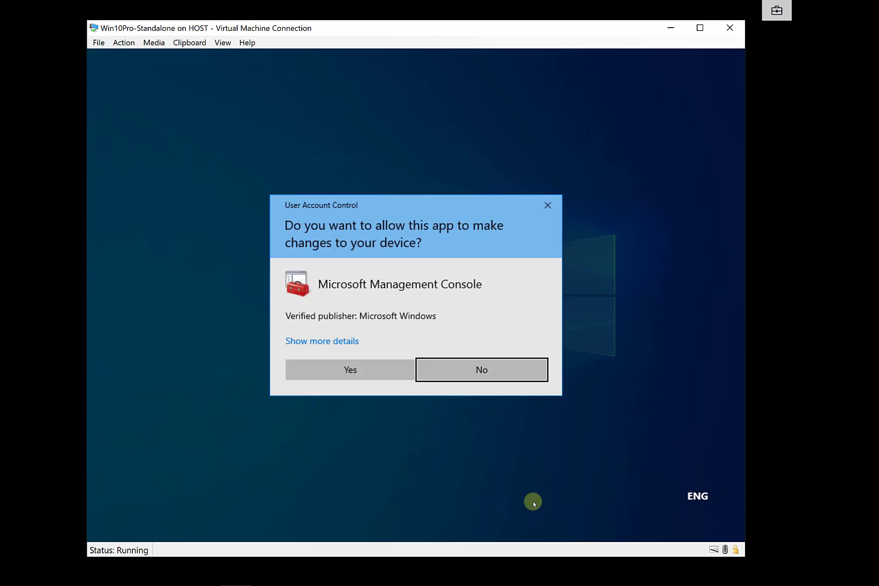
{"action": "left_click", "coordinate": [352, 374]}
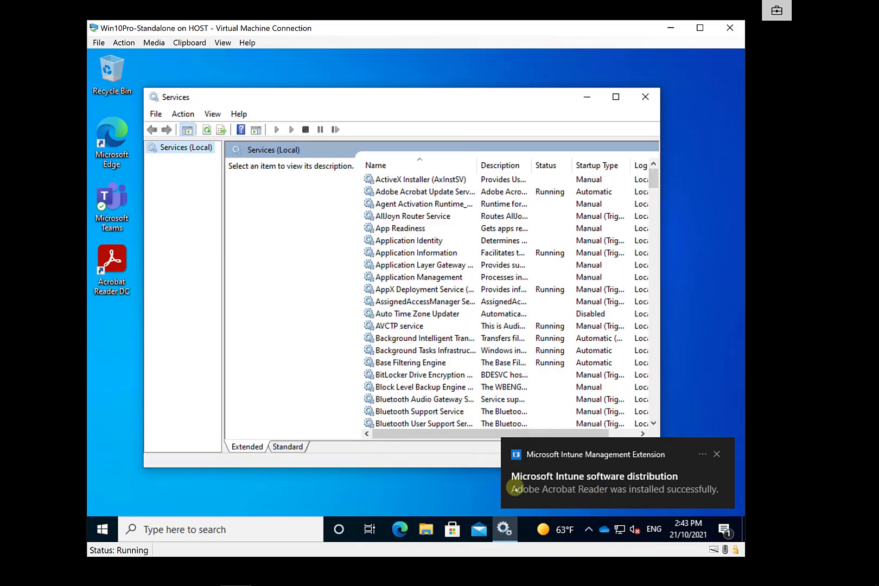
Dismiss the Intune toast and select the running Microsoft Intune Management Extension service
{"action": "left_click", "coordinate": [716, 455]}
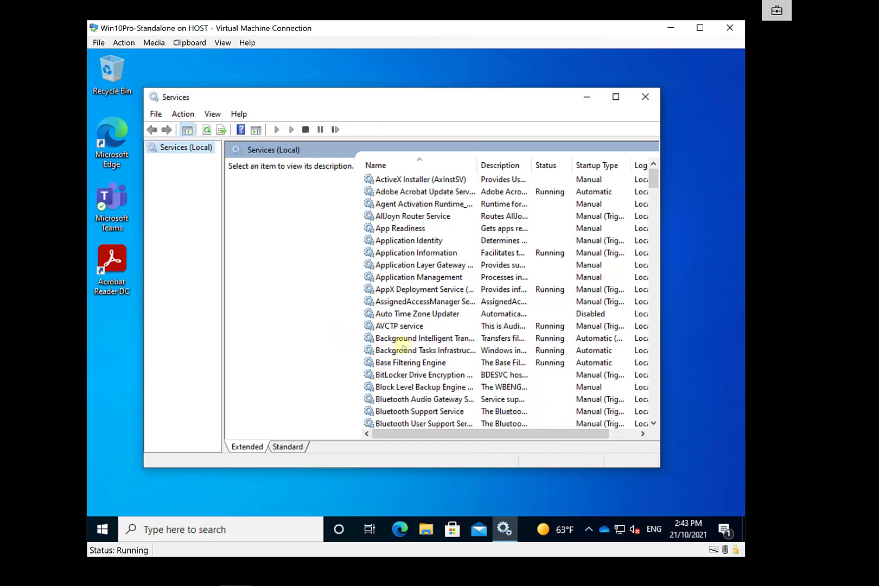
{"action": "scroll", "coordinate": [399, 345], "scroll_direction": "down", "scroll_amount": 4}
{"action": "scroll", "coordinate": [404, 349], "scroll_direction": "down", "scroll_amount": 4}
{"action": "scroll", "coordinate": [404, 348], "scroll_direction": "down", "scroll_amount": 4}
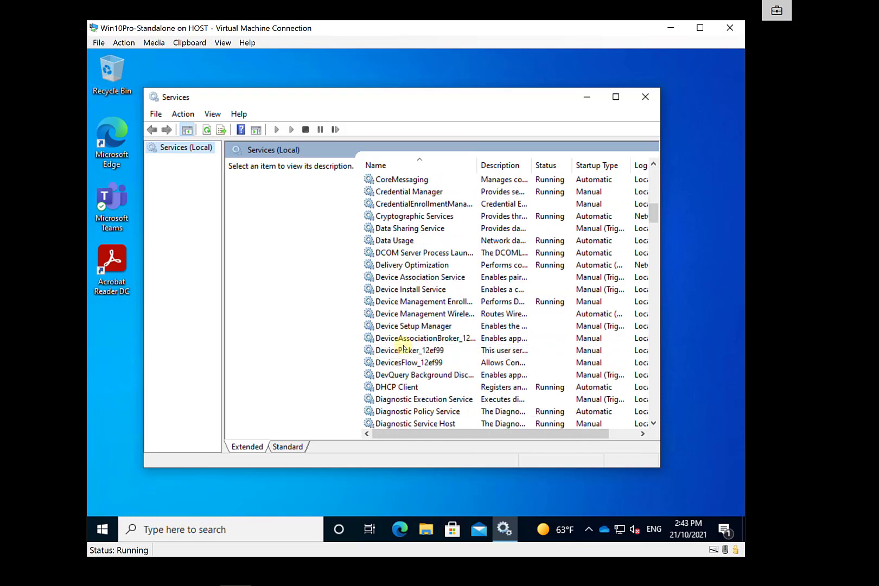
{"action": "scroll", "coordinate": [404, 347], "scroll_direction": "down", "scroll_amount": 13}
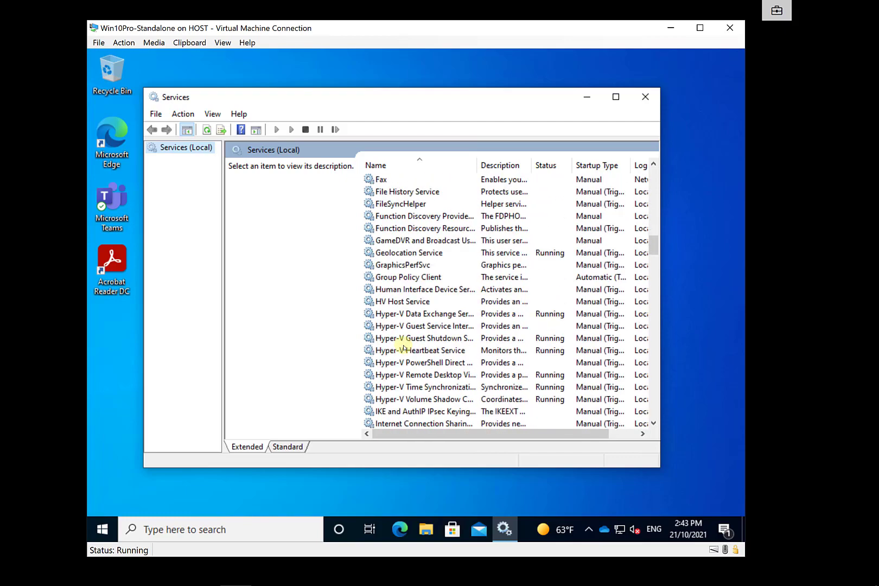
{"action": "scroll", "coordinate": [404, 348], "scroll_direction": "down", "scroll_amount": 2}
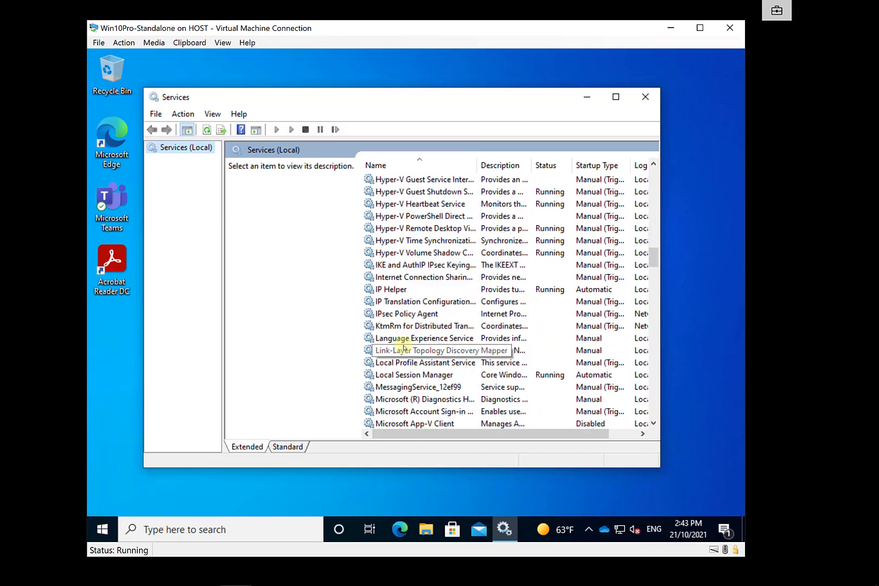
{"action": "scroll", "coordinate": [404, 348], "scroll_direction": "down", "scroll_amount": 1}
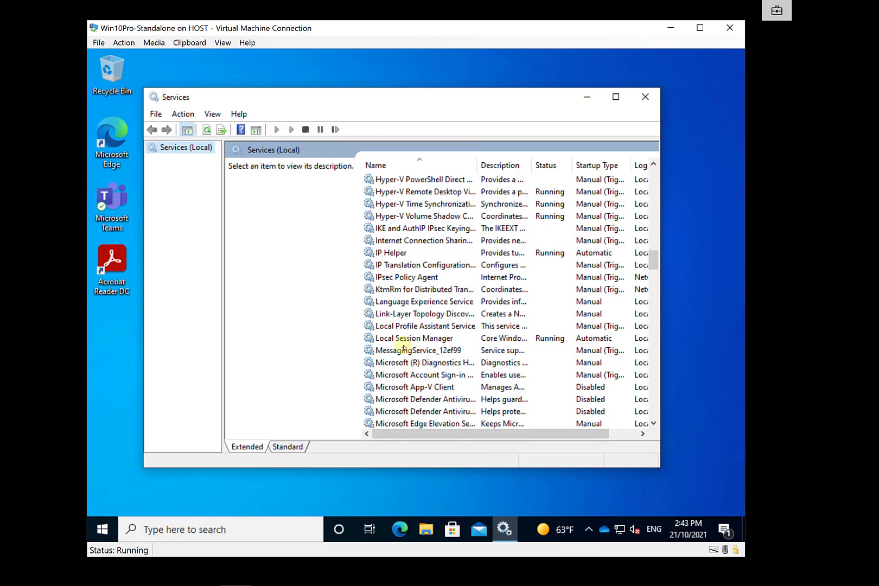
{"action": "scroll", "coordinate": [404, 348], "scroll_direction": "down", "scroll_amount": 1}
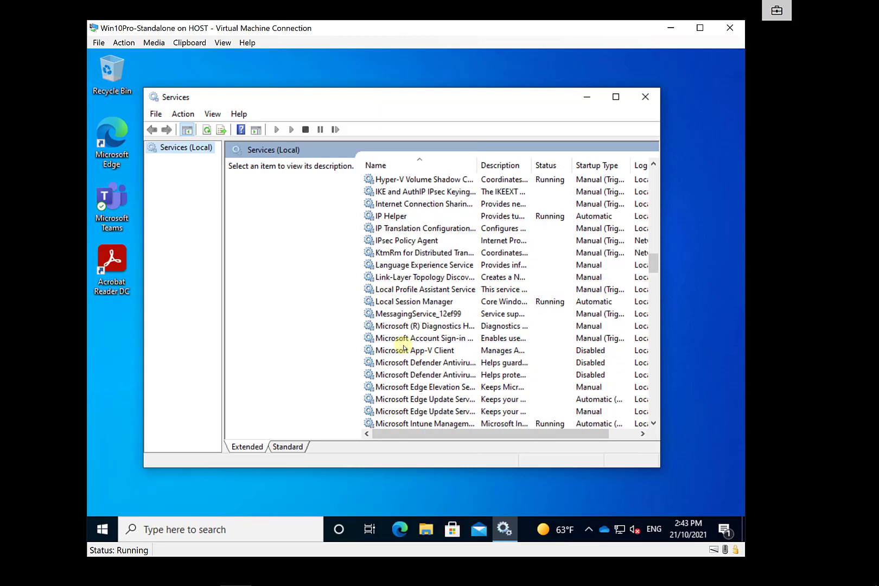
{"action": "scroll", "coordinate": [404, 348], "scroll_direction": "down", "scroll_amount": 2}
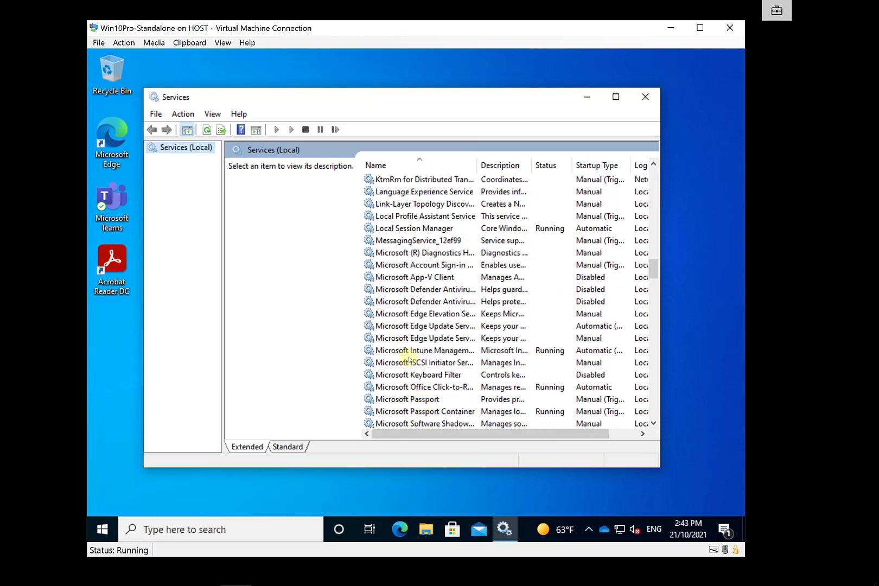
{"action": "left_click", "coordinate": [407, 351]}
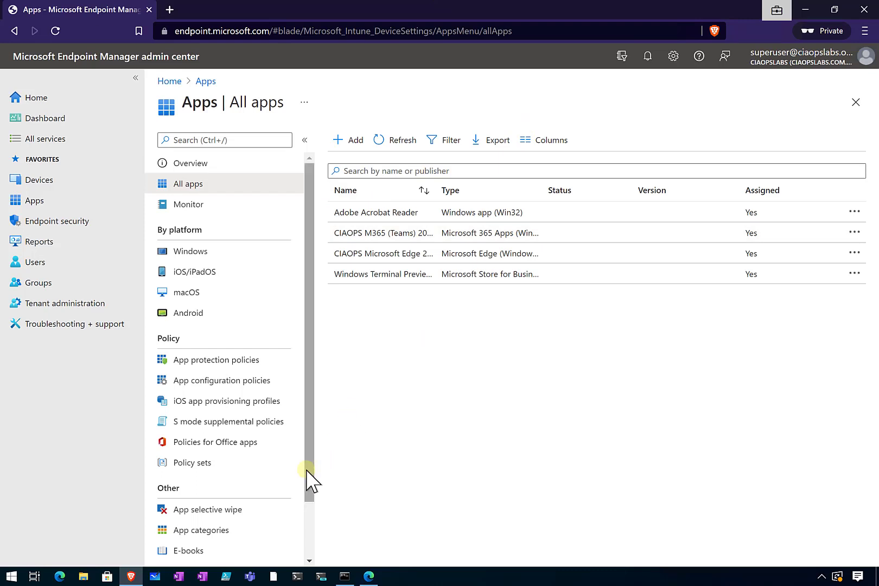
{"action": "left_click", "coordinate": [368, 576]}
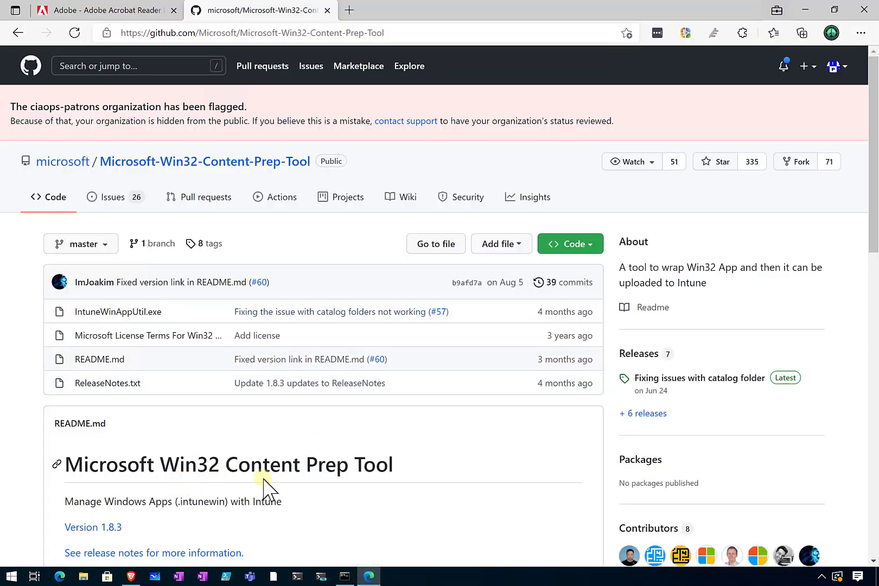
{"action": "left_click", "coordinate": [345, 577]}
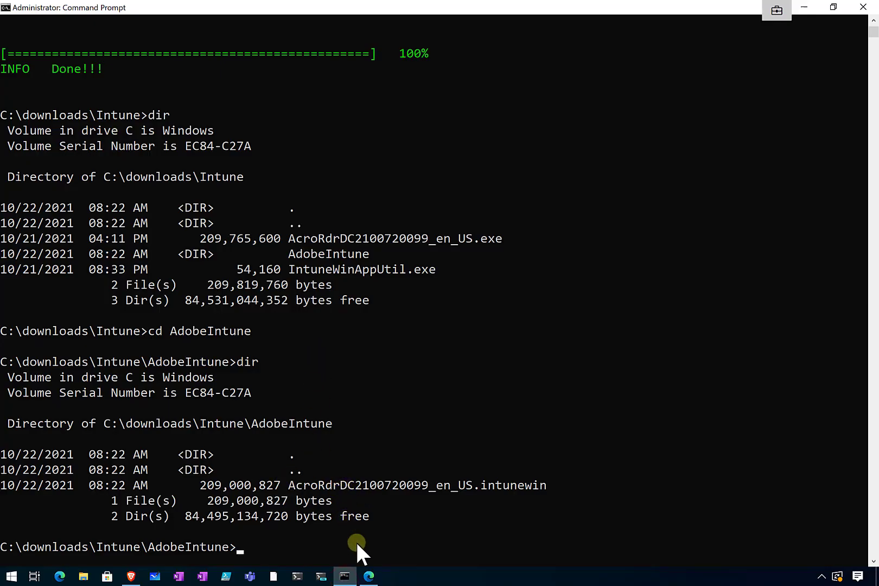
{"action": "left_click", "coordinate": [130, 576]}
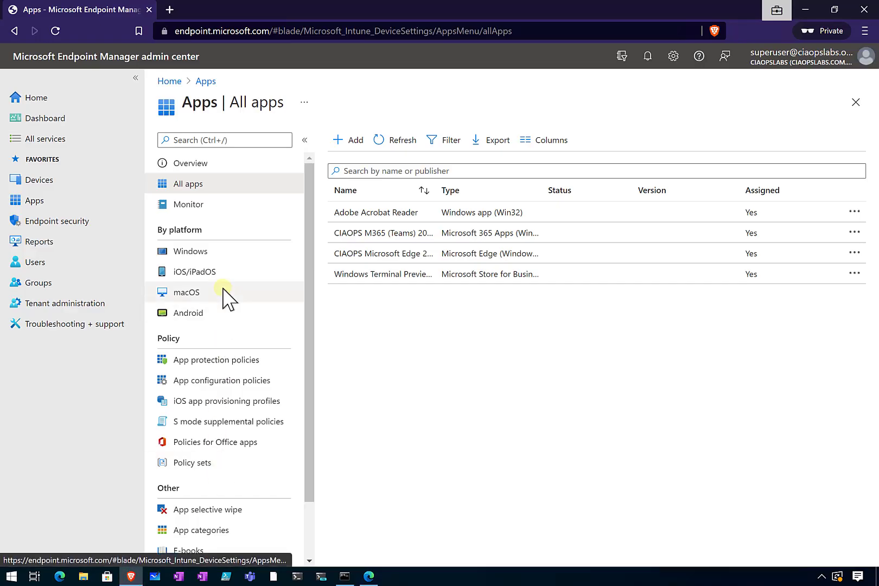
{"action": "left_click", "coordinate": [351, 142]}
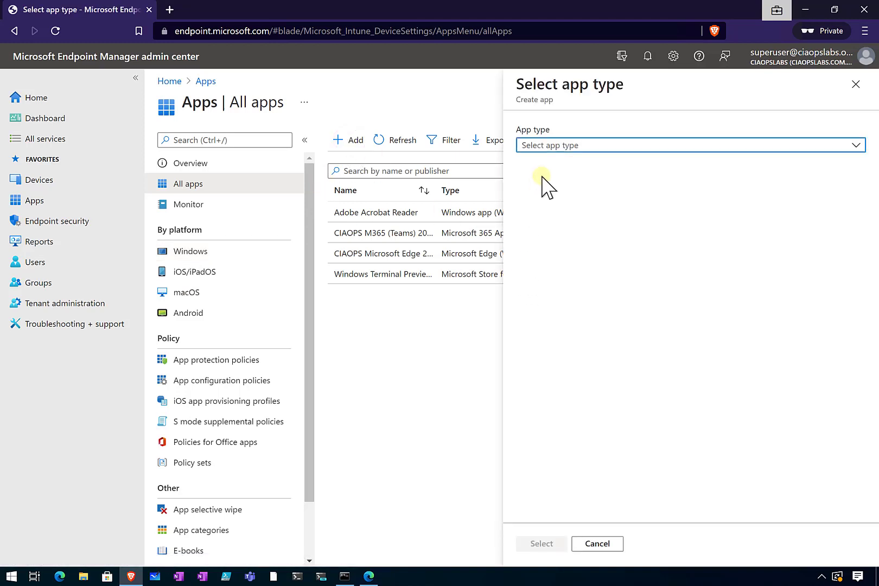
{"action": "left_click", "coordinate": [554, 147]}
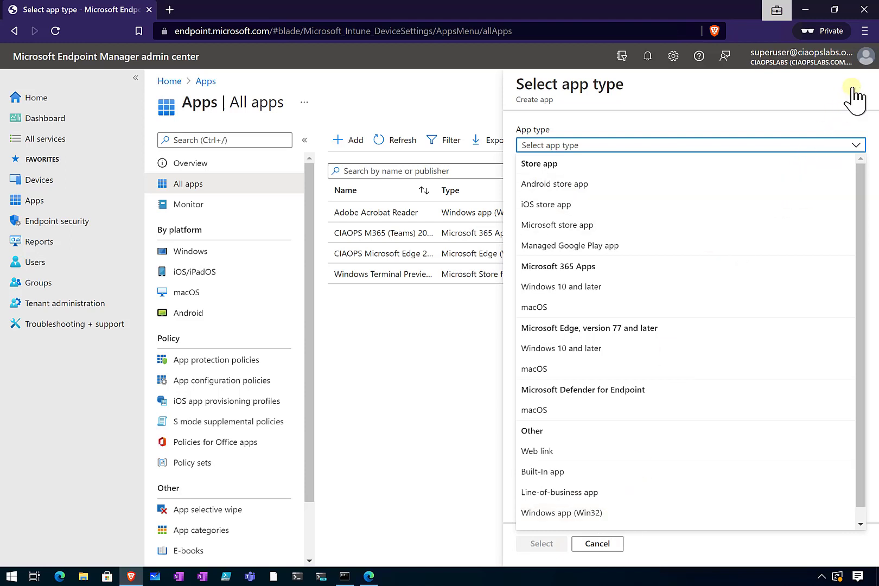
{"action": "left_click", "coordinate": [428, 400]}
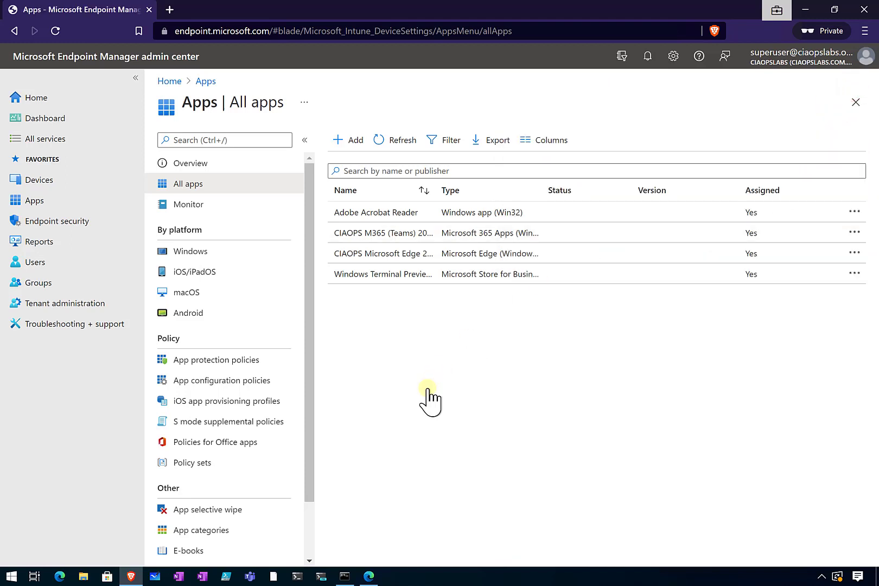